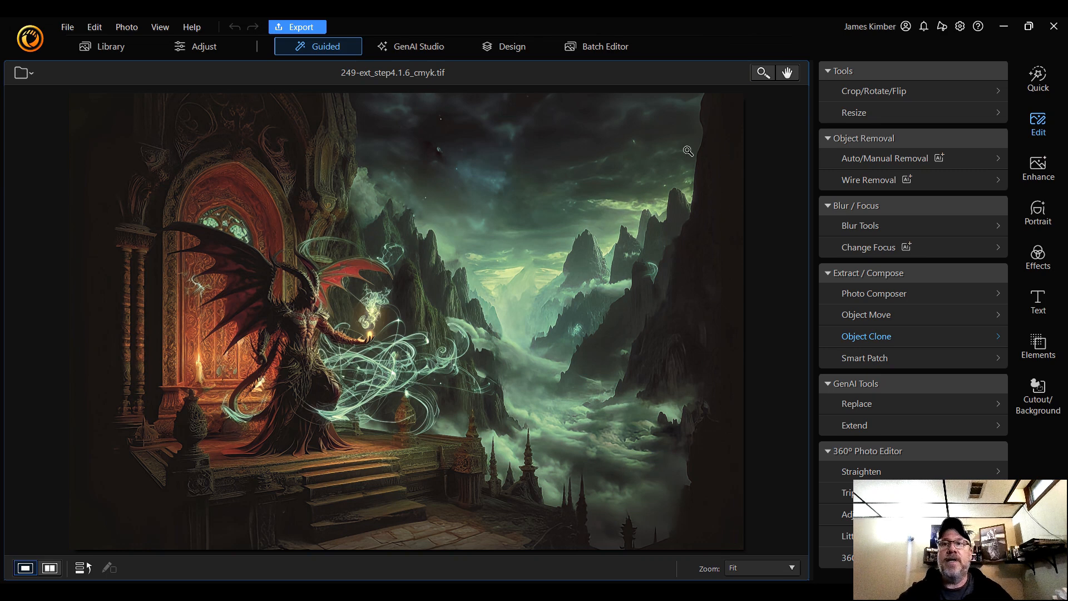
Step: Open the image in the Design workspace and duplicate its layer
left_click(512, 49)
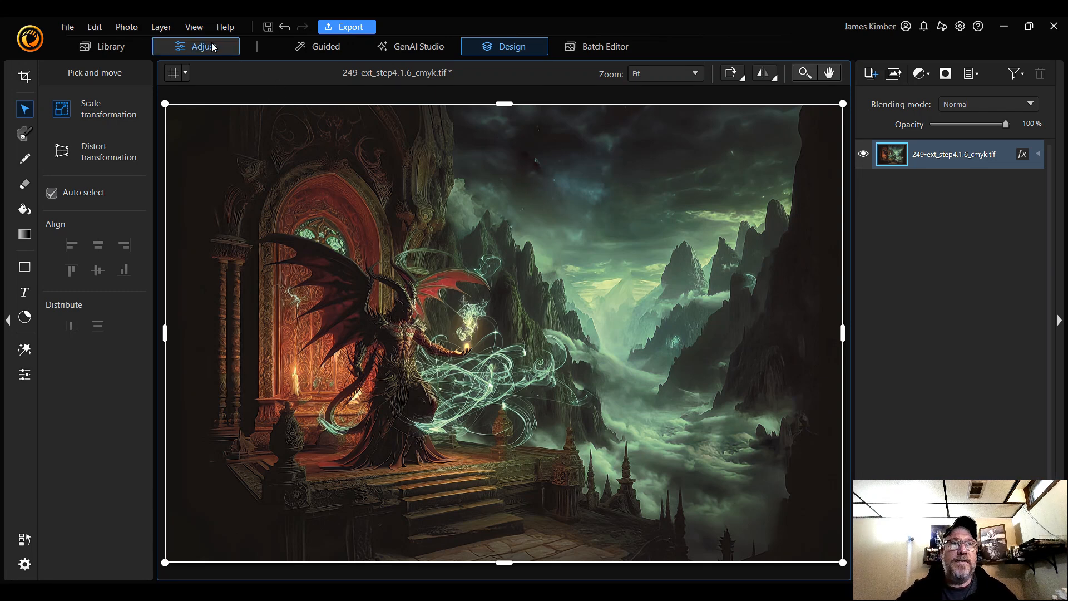
left_click(161, 26)
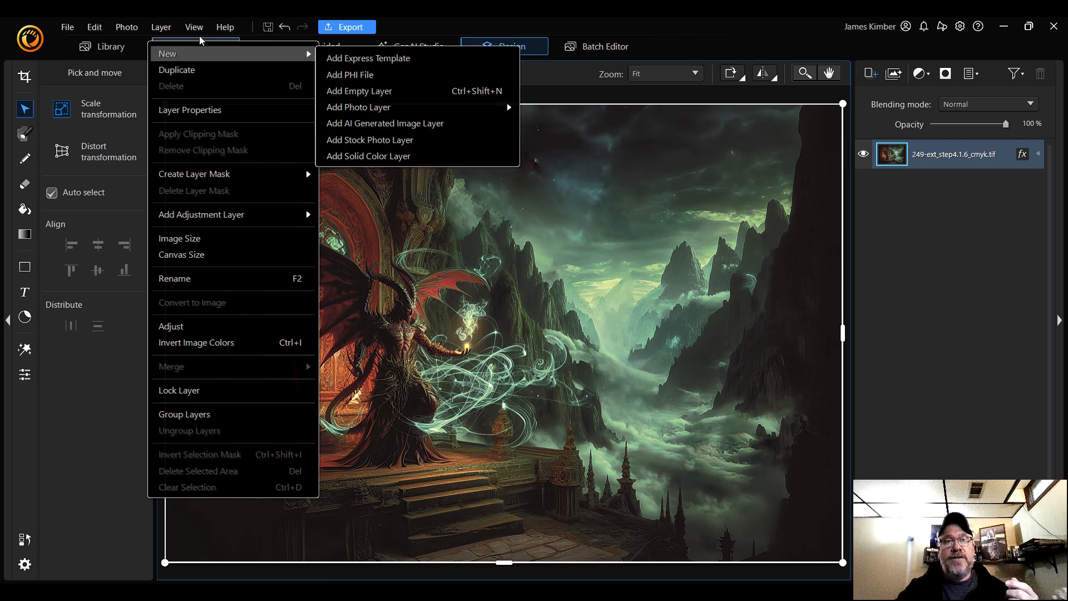
left_click(179, 70)
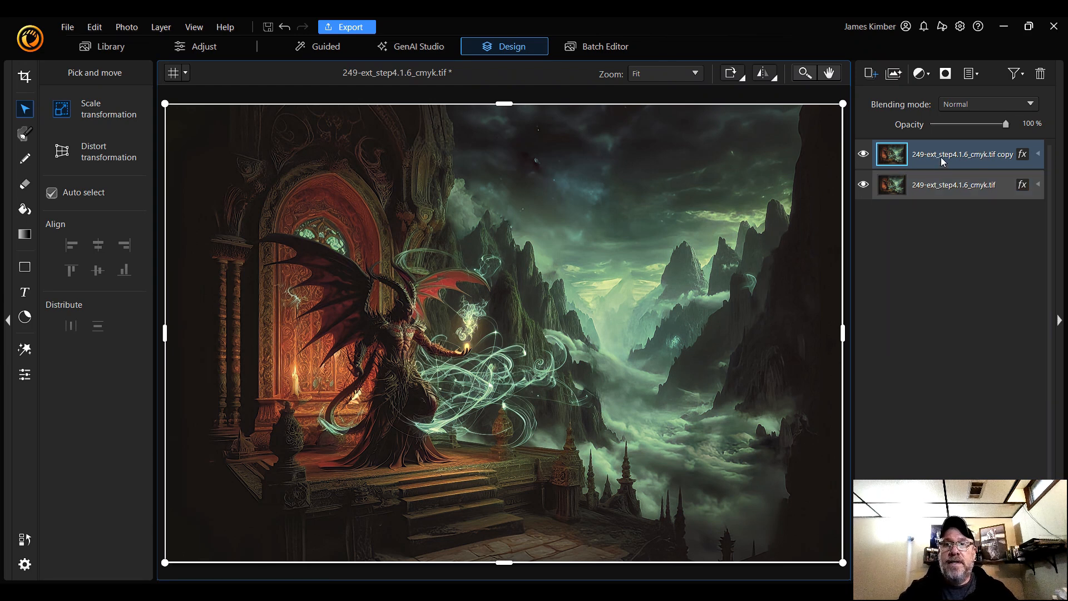
Step: Toggle the visibility of the original layer and its copy to compare them, leaving both shown
left_click(863, 185)
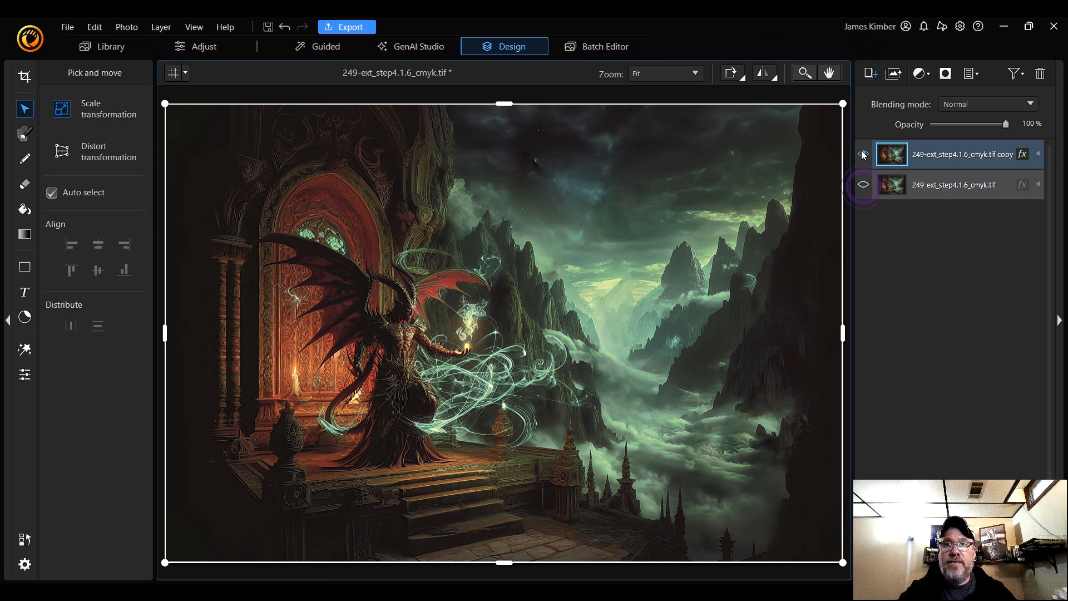
left_click(864, 154)
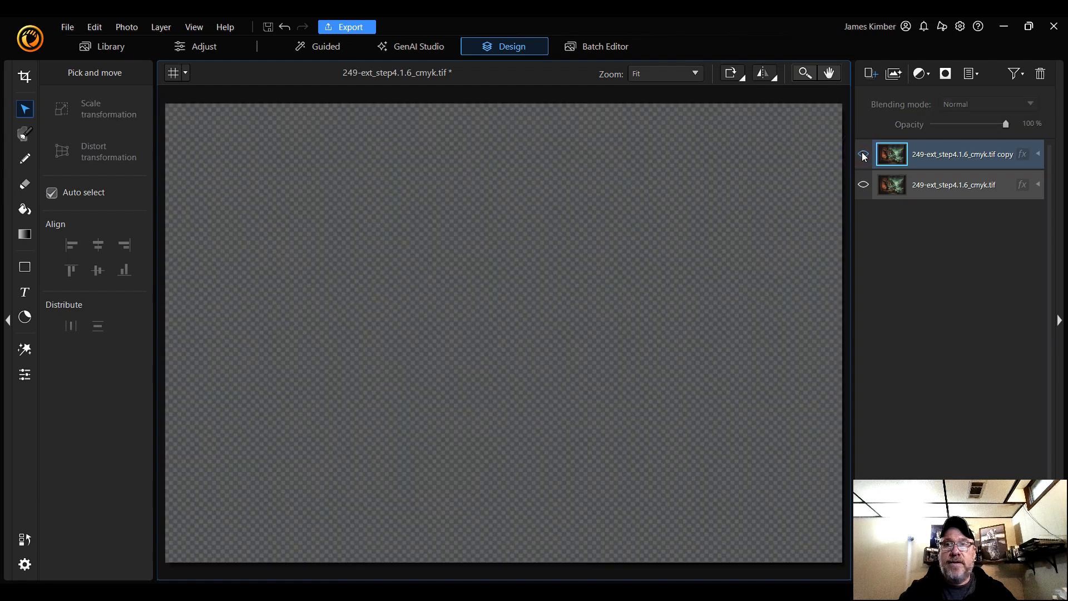
left_click(864, 186)
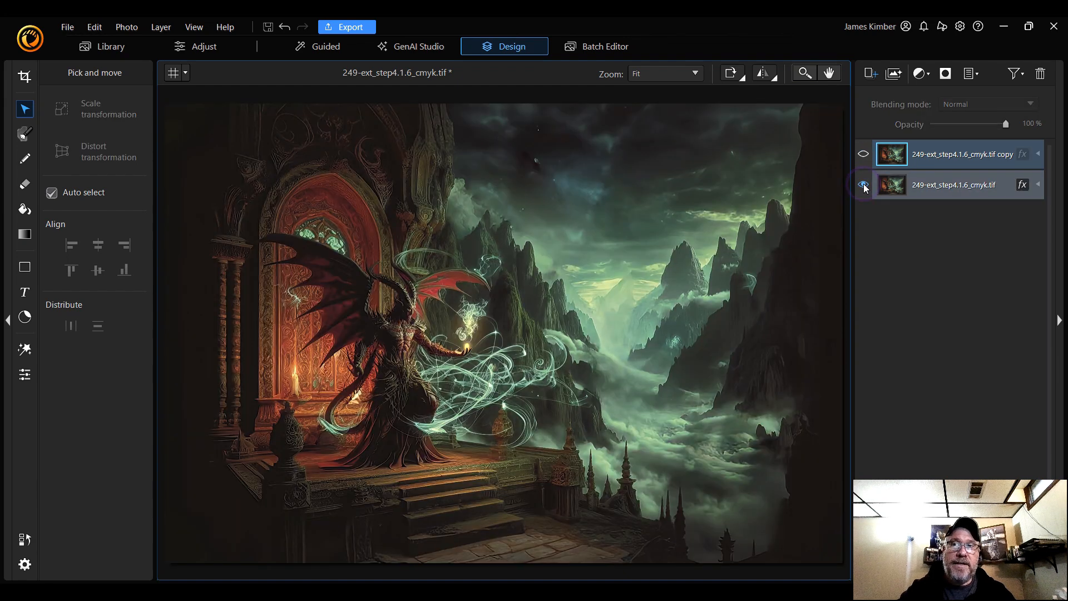
left_click(864, 155)
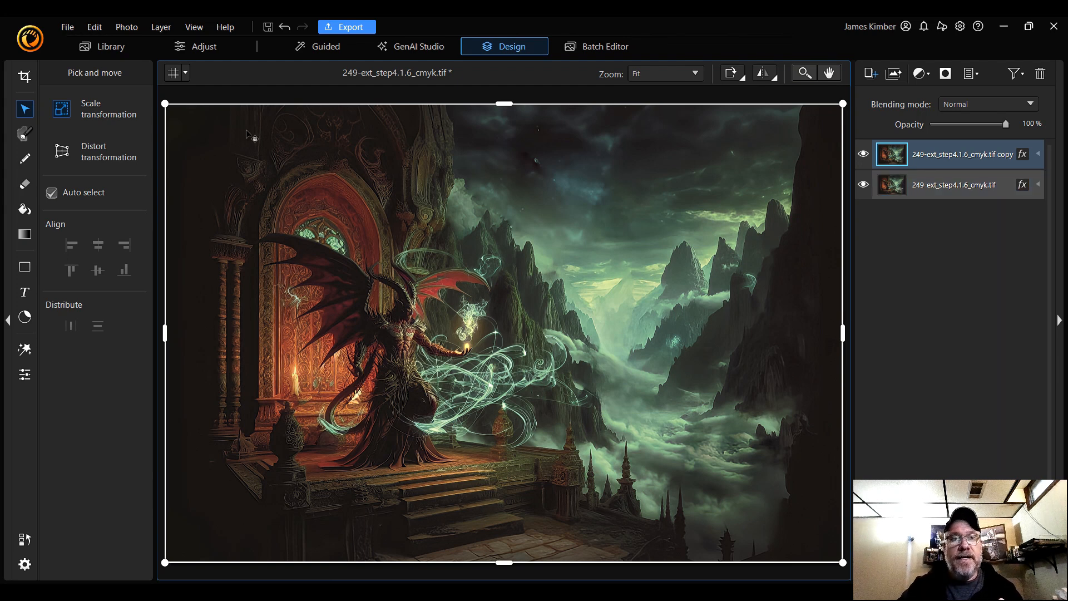
Step: Set up the Eraser (Brush) at 147 px for work on the upper part of the archway
left_click(25, 184)
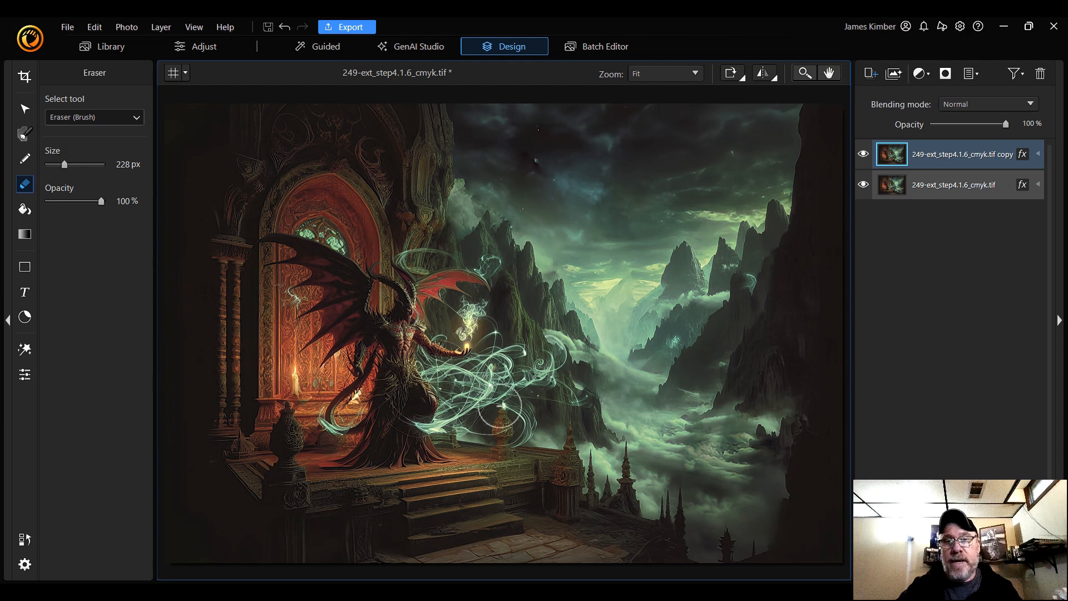
left_click(687, 76)
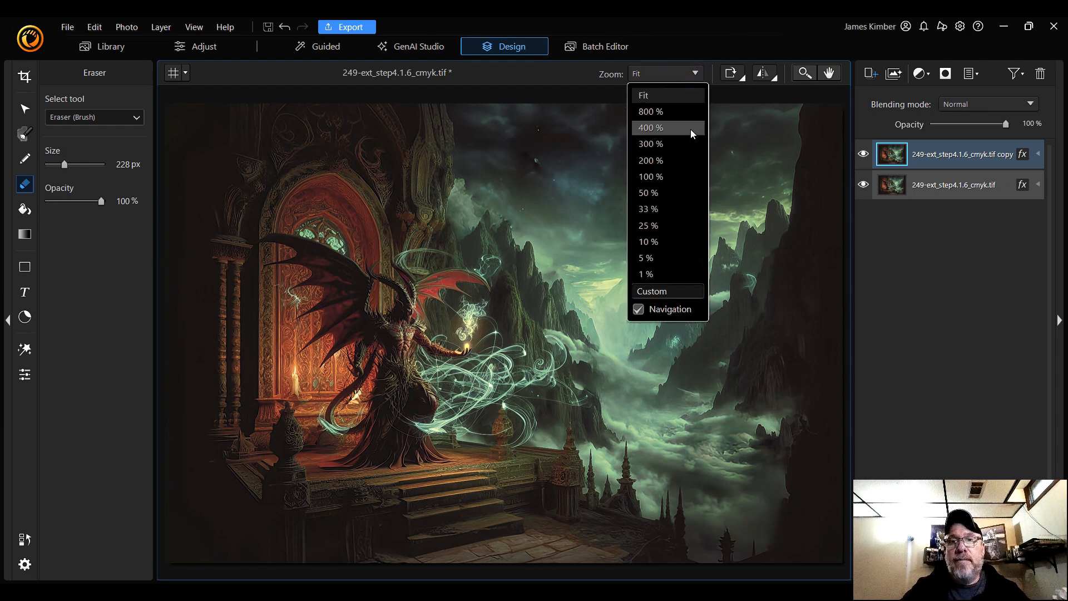
left_click(689, 178)
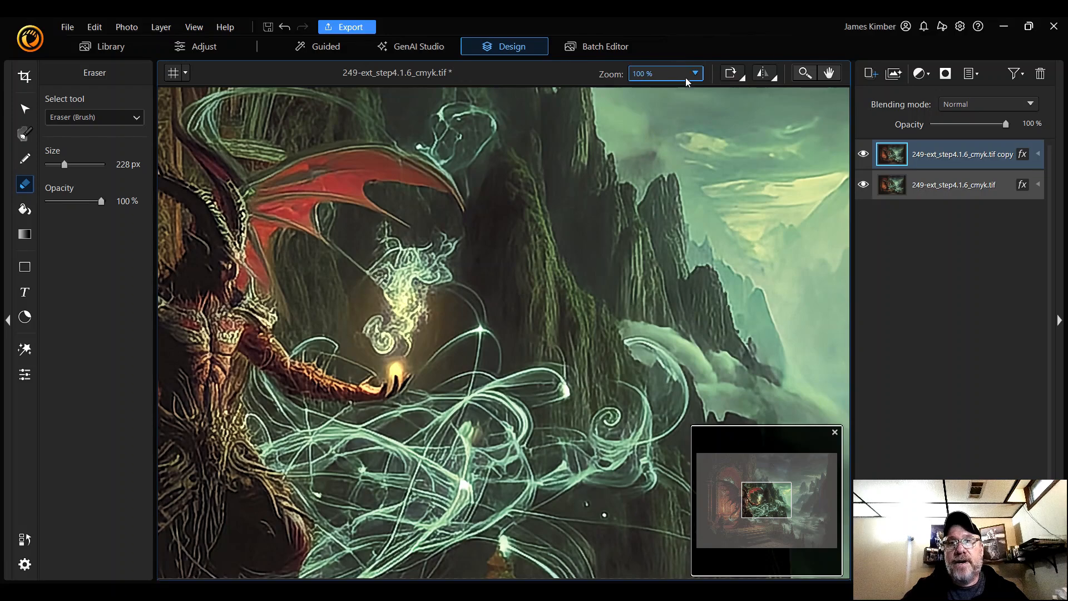
left_click(686, 79)
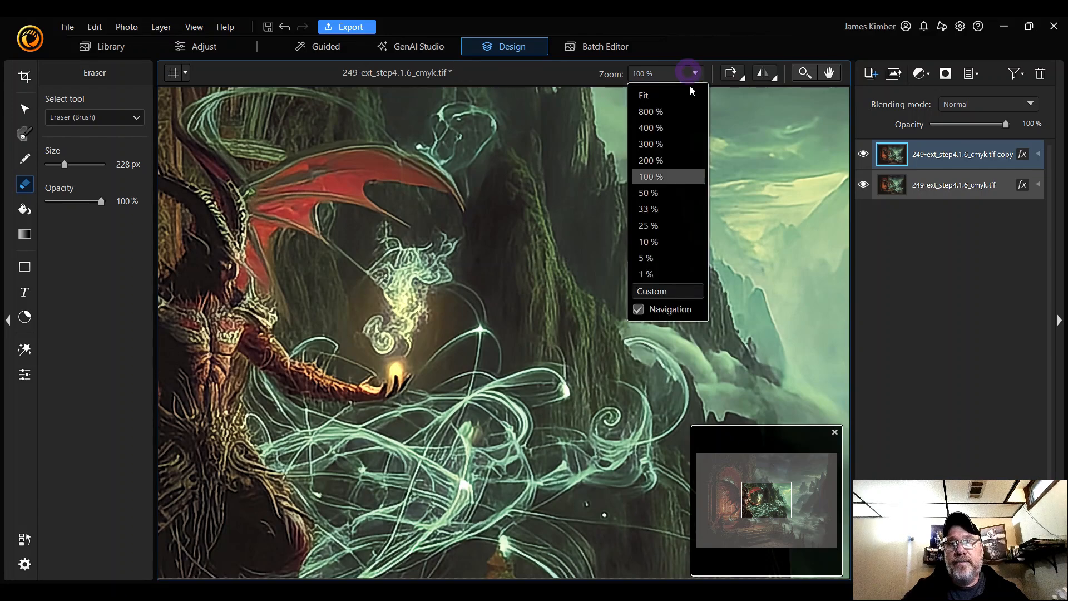
left_click(679, 188)
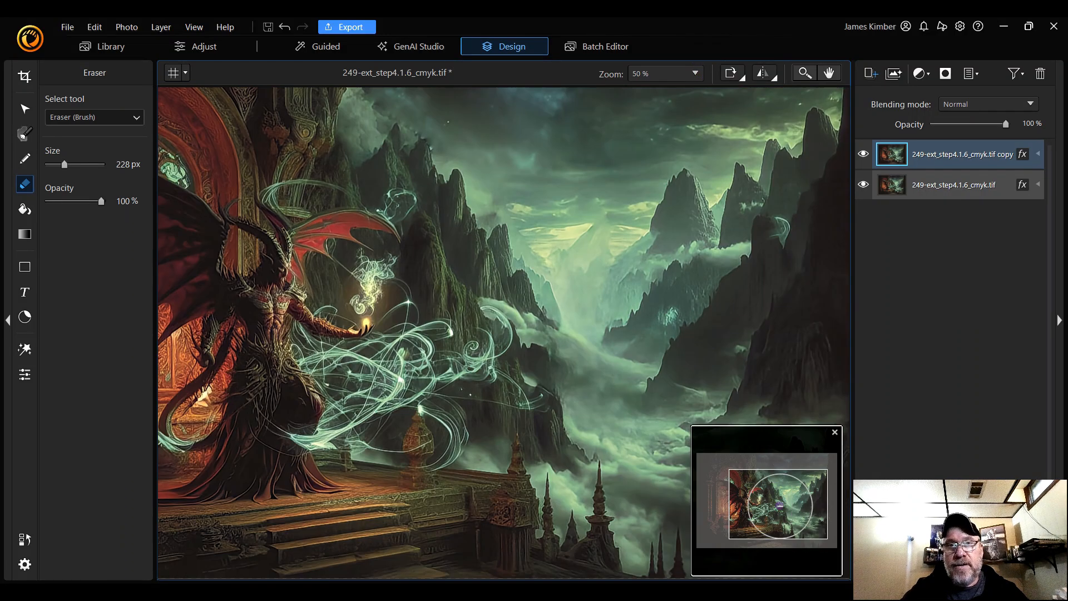
left_click_drag(779, 505, 749, 477)
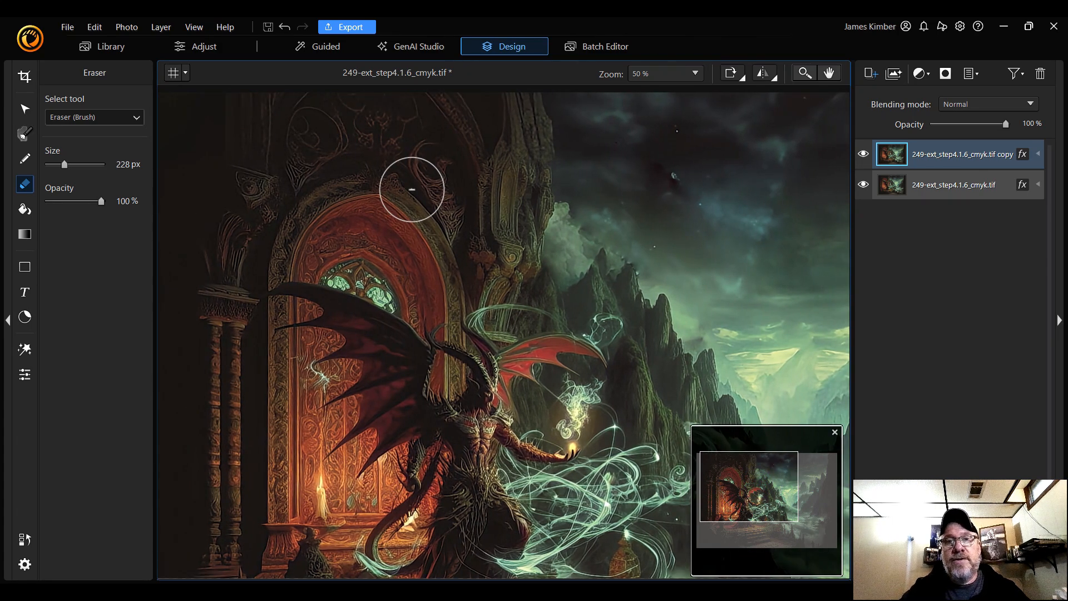
scroll(489, 152, "up", 2)
scroll(491, 152, "down", 7)
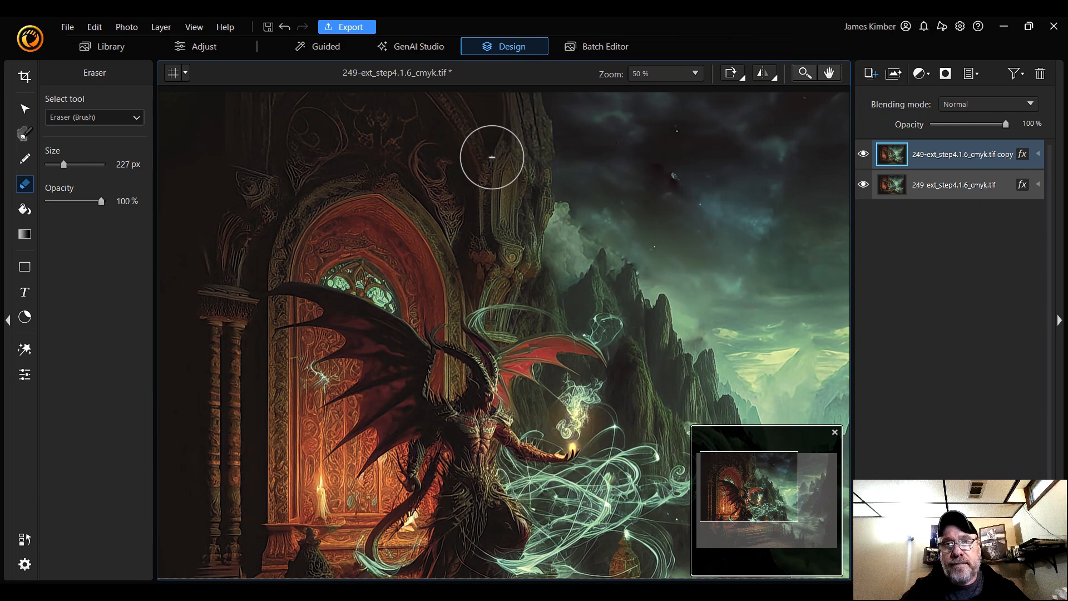
scroll(491, 158, "down", 6)
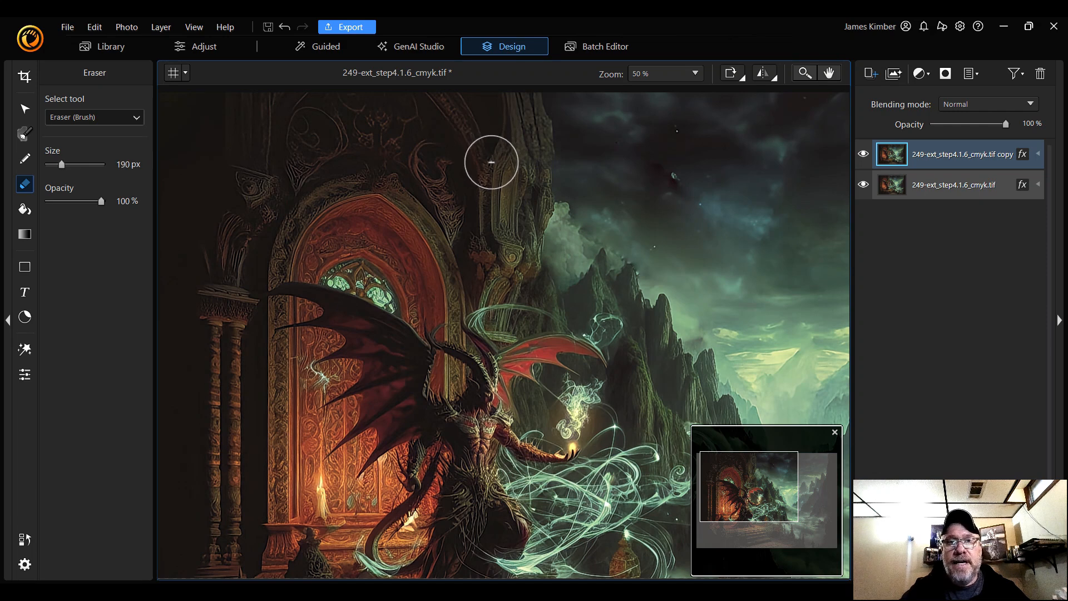
scroll(490, 163, "down", 4)
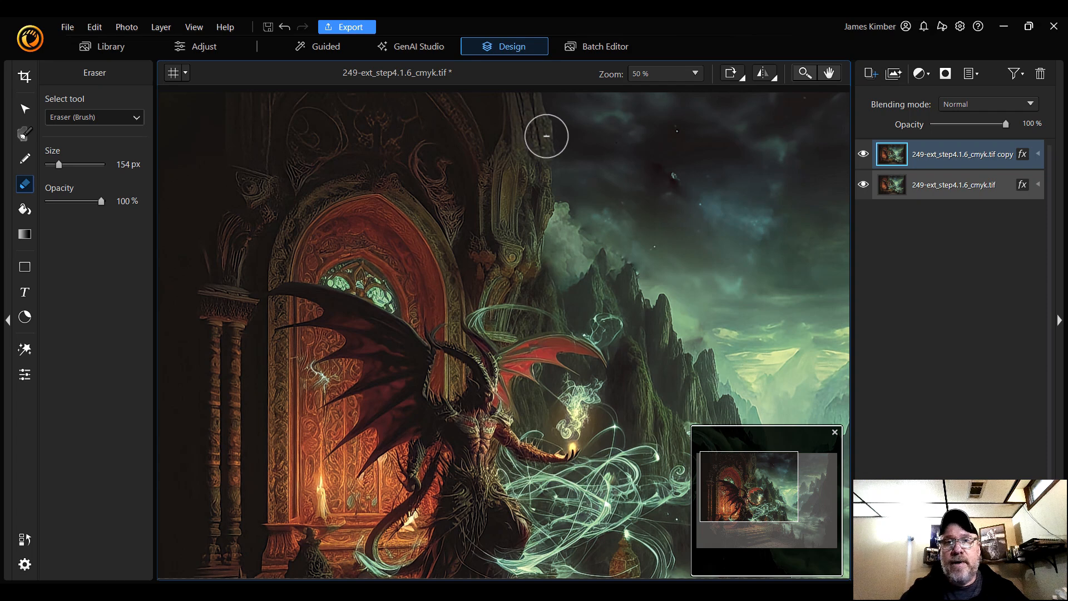
scroll(515, 128, "down", 1)
scroll(511, 111, "down", 1)
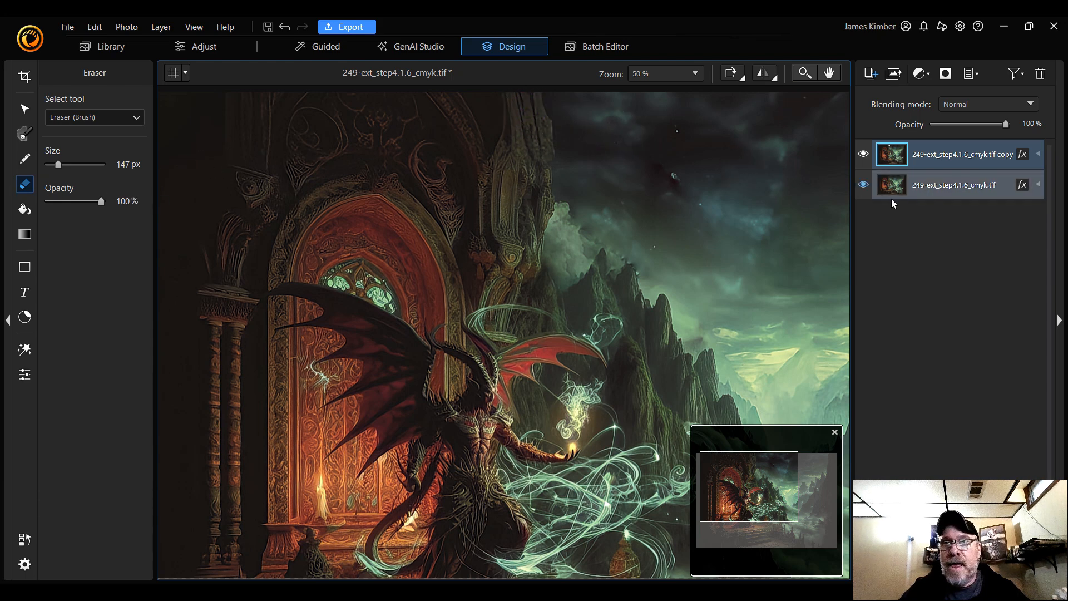
Step: On the copy layer, erase a vertical strip of the rock pillar between the archway and the sky
left_click(941, 188)
left_click(942, 160)
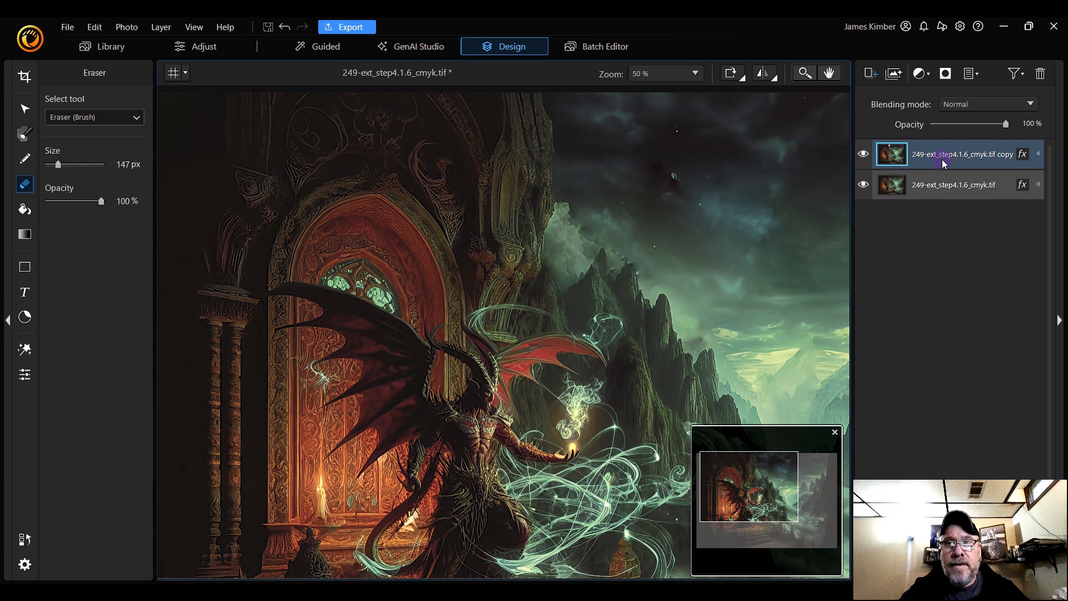
left_click_drag(520, 112, 527, 111)
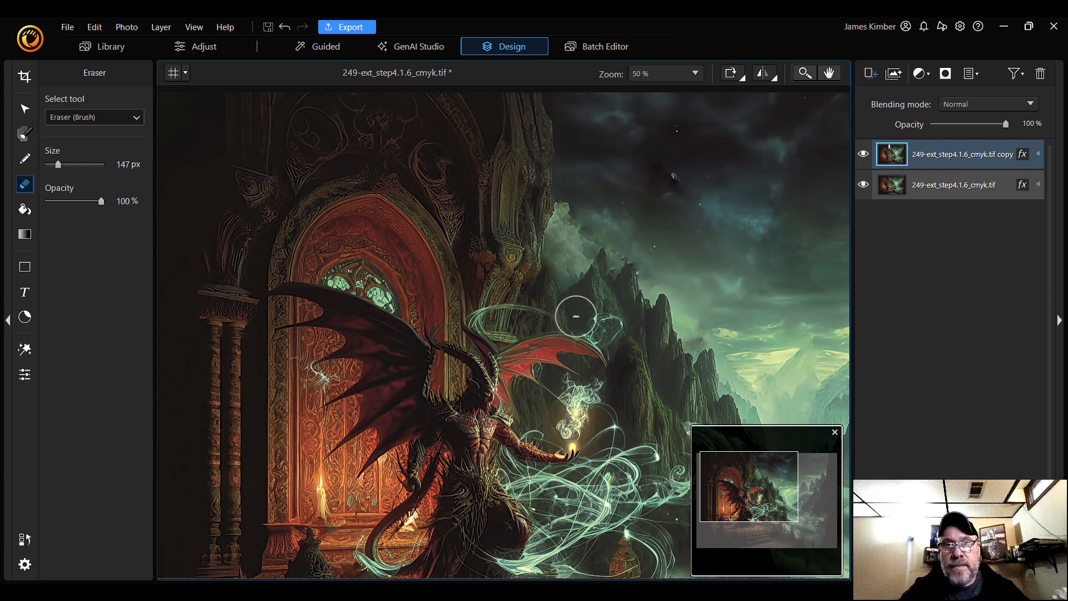
left_click(114, 118)
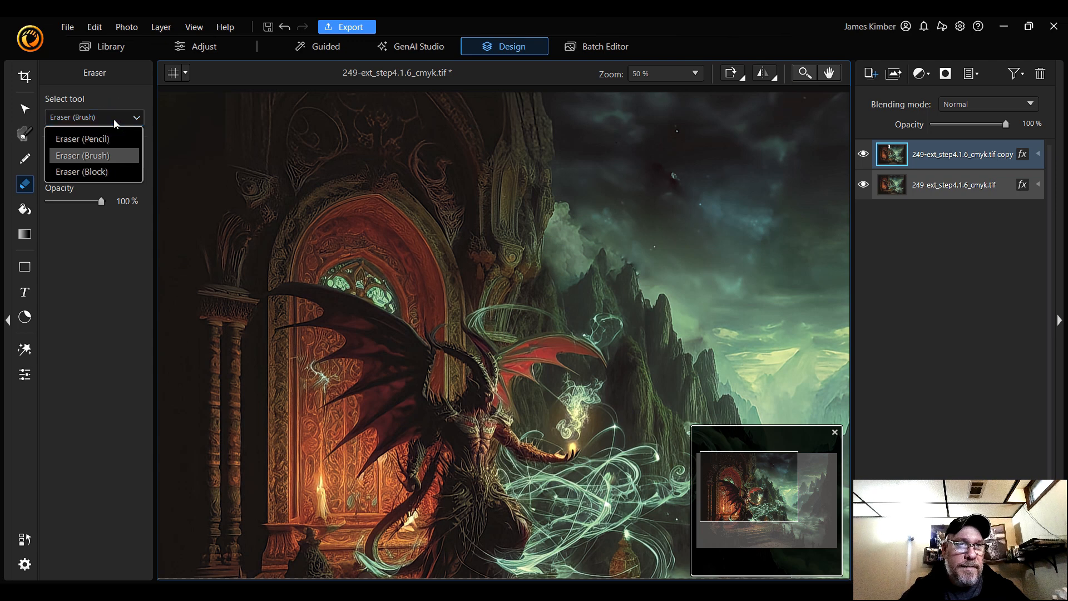
left_click(114, 119)
left_click_drag(508, 223, 533, 292)
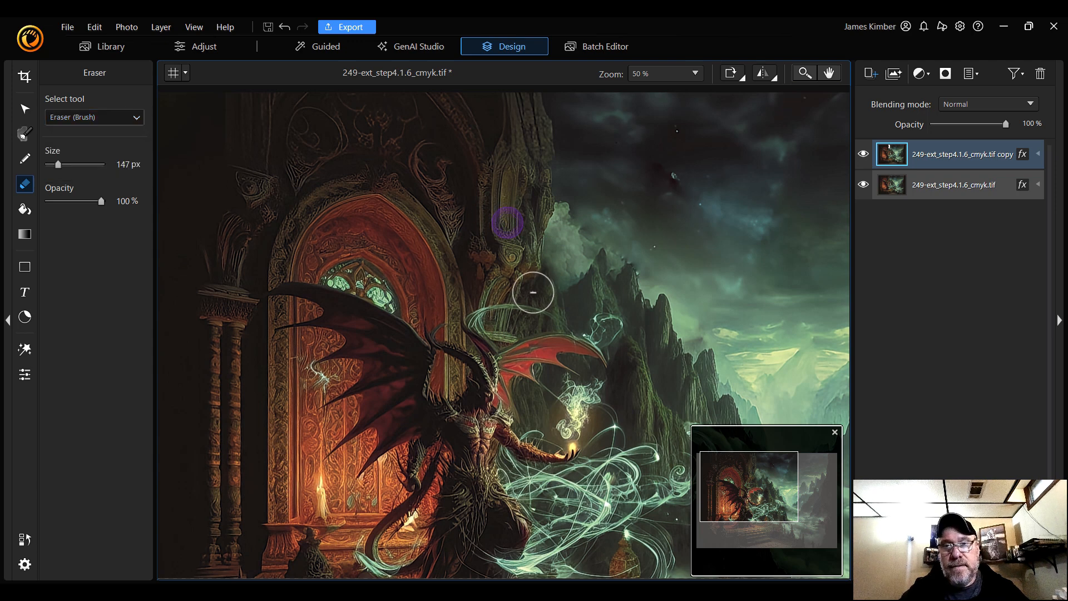
left_click(674, 74)
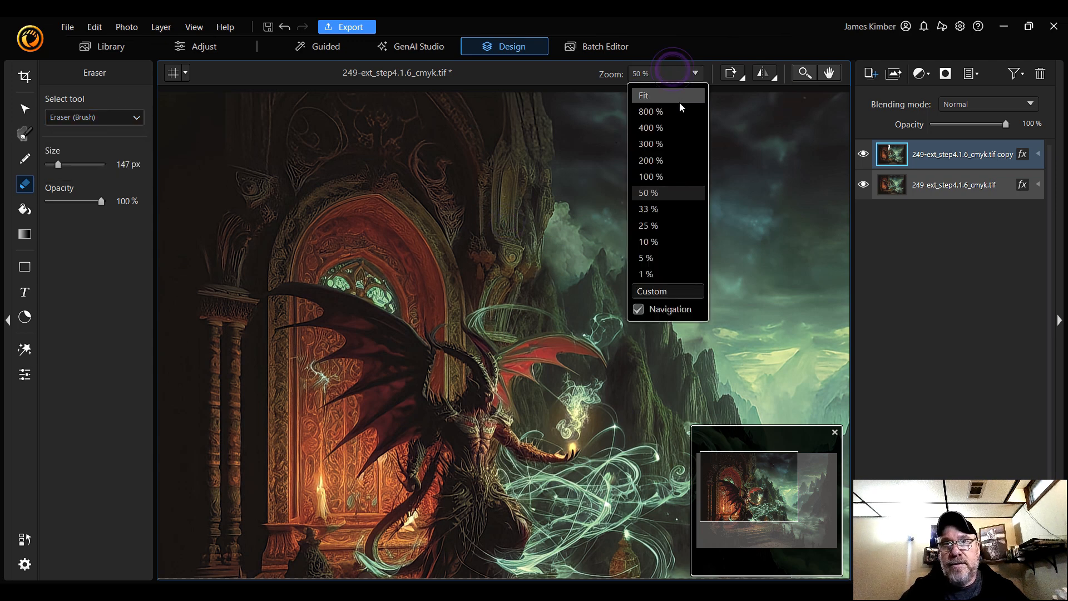
left_click(679, 98)
left_click_drag(424, 116, 436, 163)
Step: Erase a strip of the same pillar on the original layer and toggle both layers' visibility to compare the erased areas
left_click(950, 198)
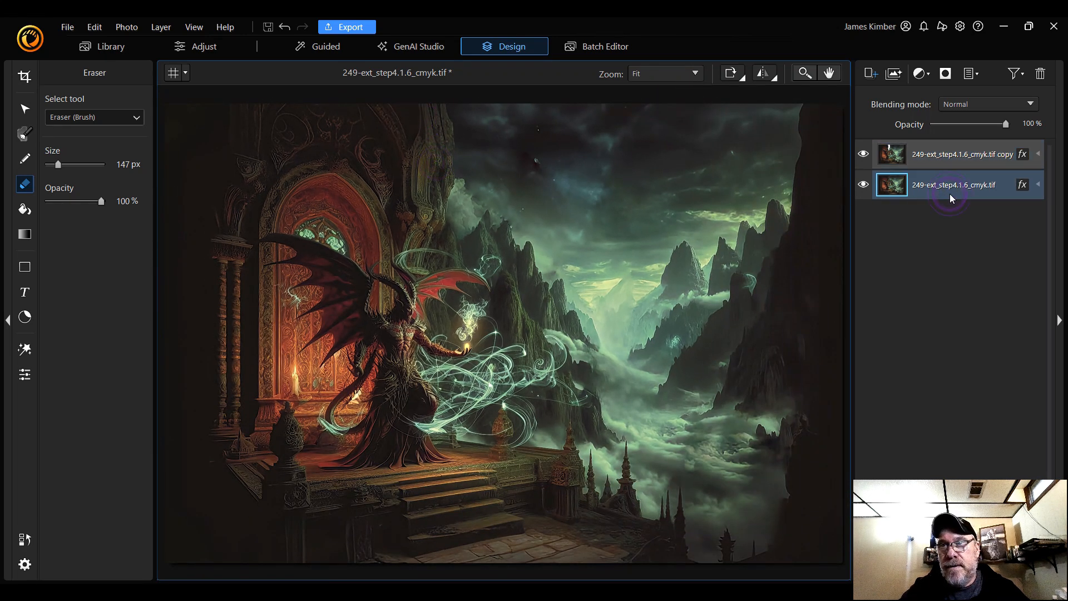
left_click_drag(433, 118, 435, 191)
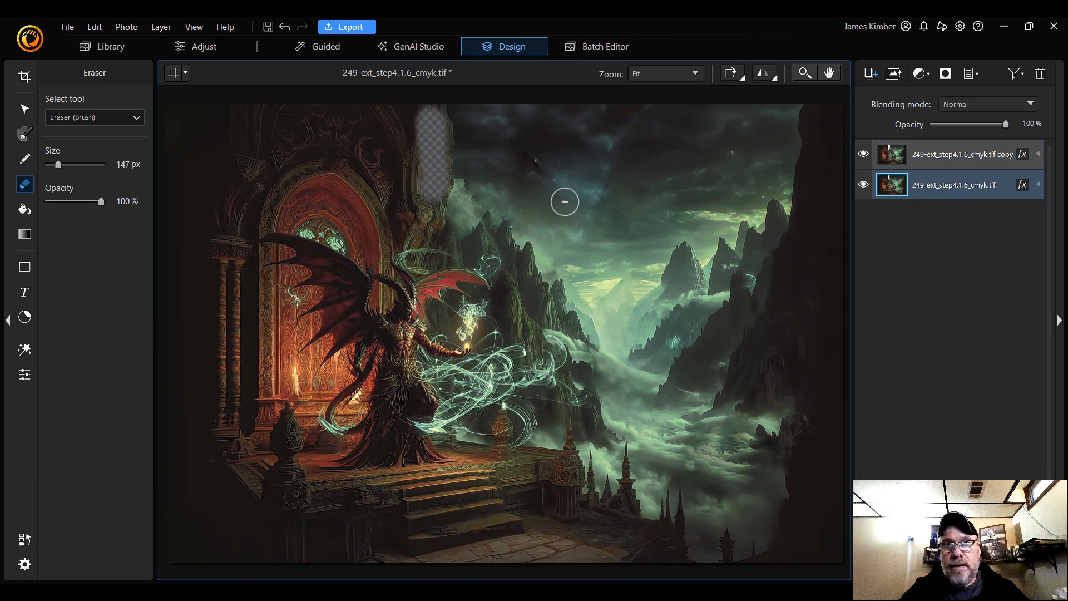
left_click(864, 155)
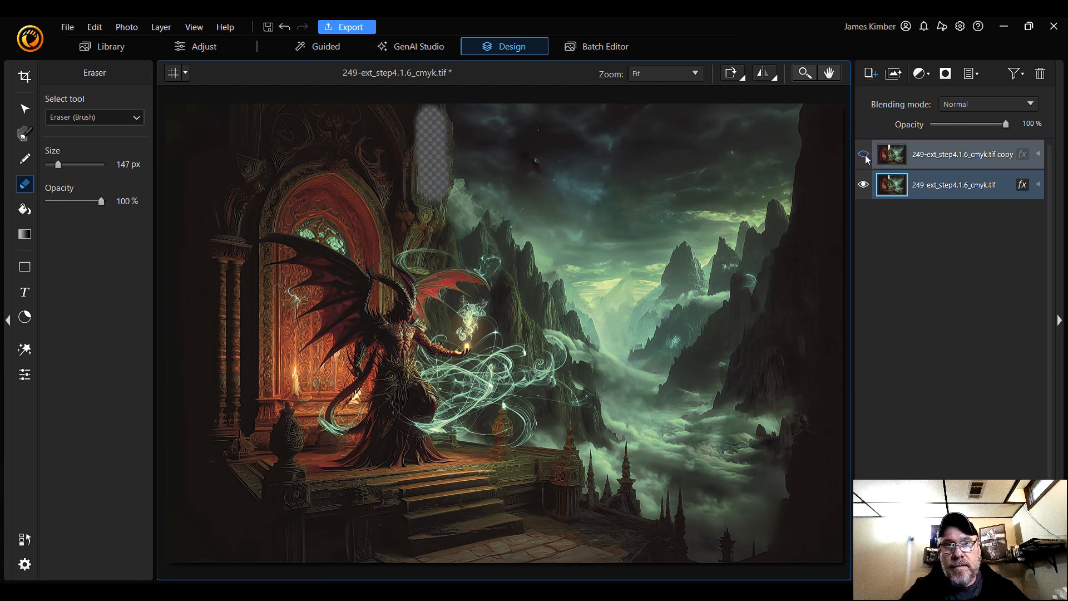
left_click(864, 186)
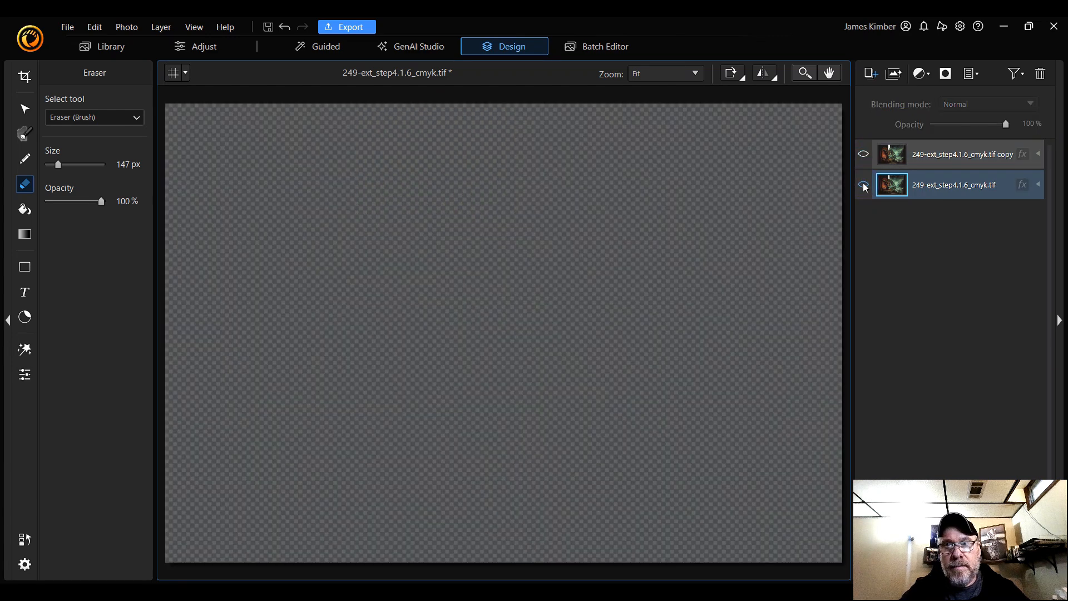
left_click(865, 155)
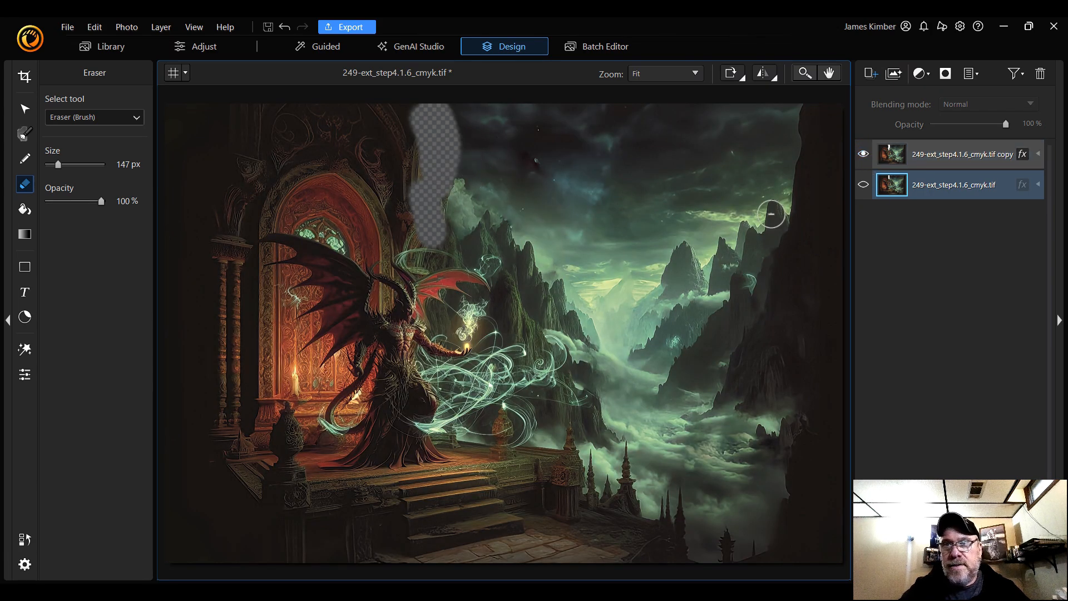
left_click(864, 186)
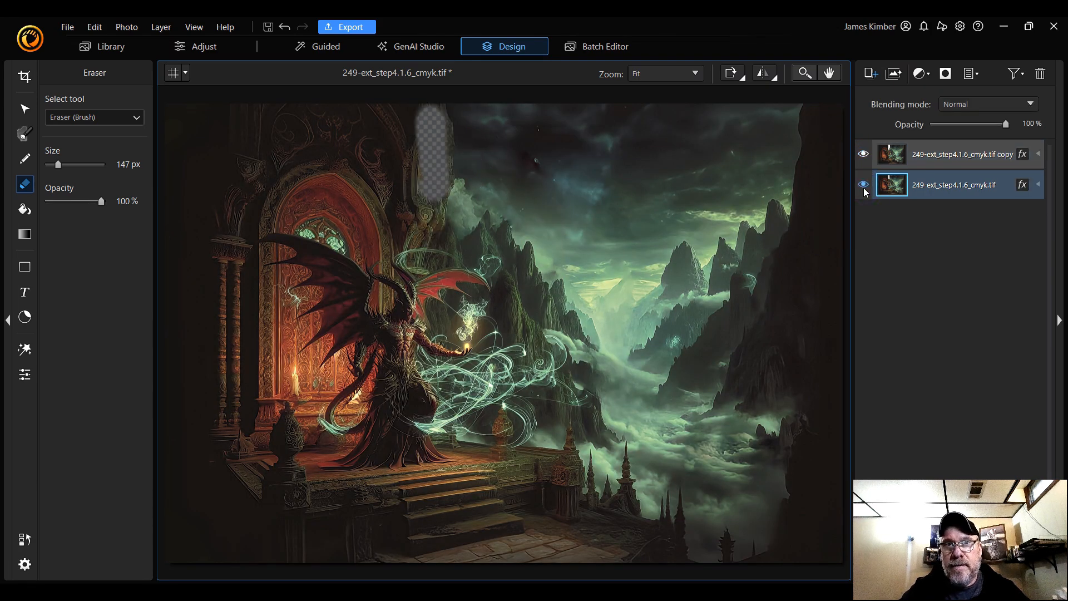
Step: Undo the visibility changes and the eraser stroke on the original layer, restoring its pillar
left_click(284, 27)
left_click(284, 27)
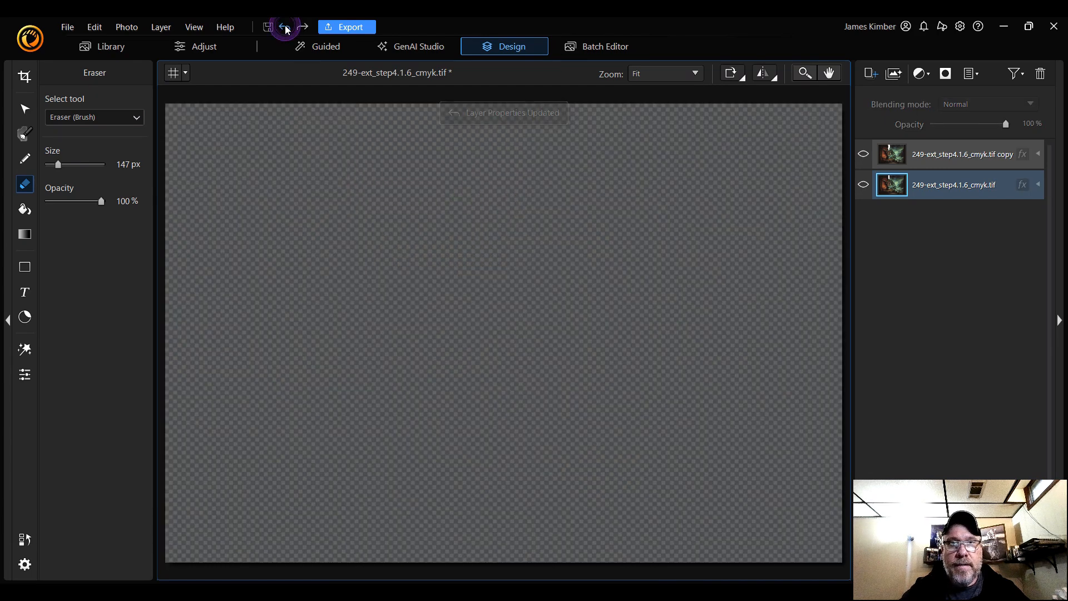
left_click(863, 155)
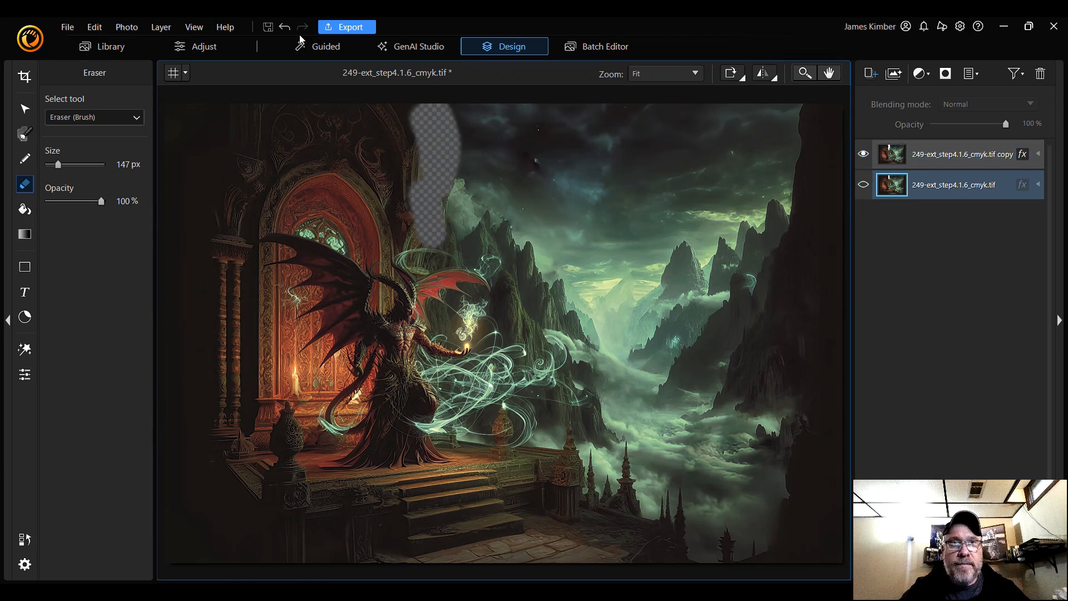
left_click(284, 27)
left_click(284, 27)
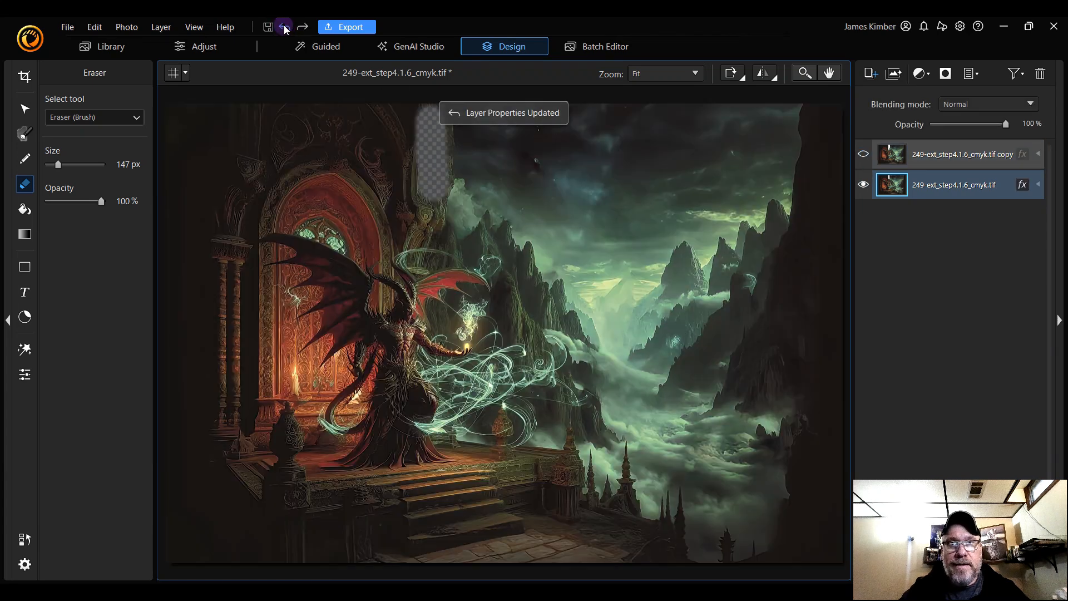
left_click(285, 28)
left_click(285, 27)
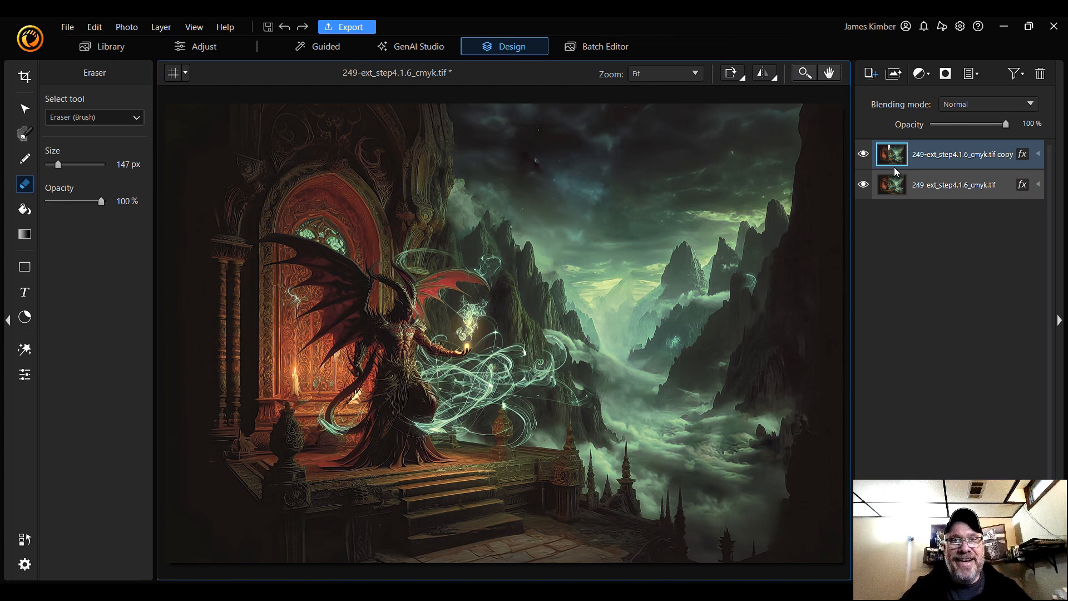
Step: Select the original layer and toggle both layers' visibility in turn to check the restored image
left_click(896, 191)
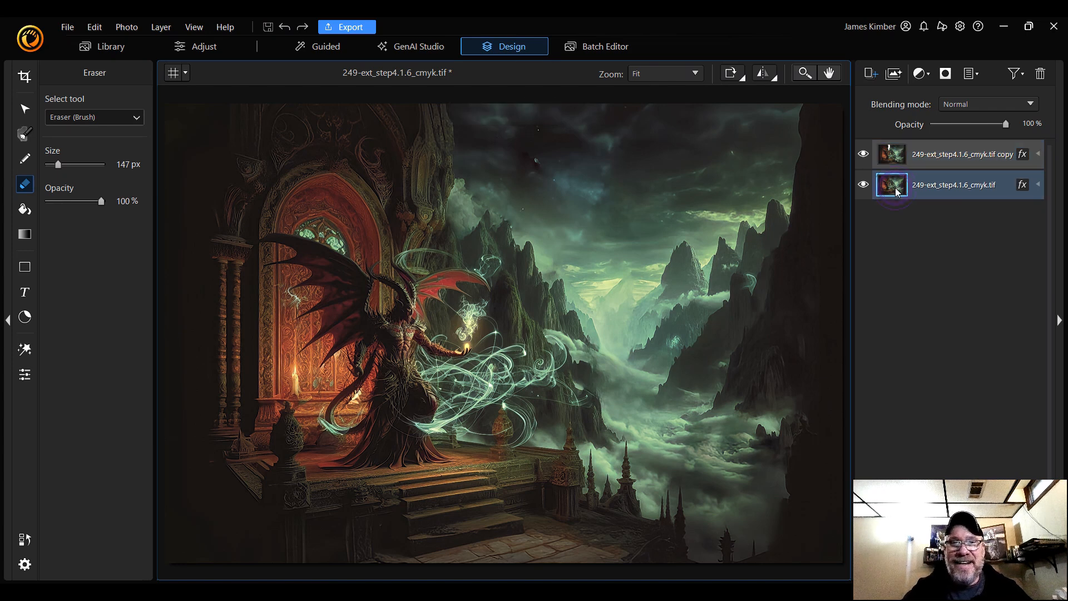
left_click(864, 156)
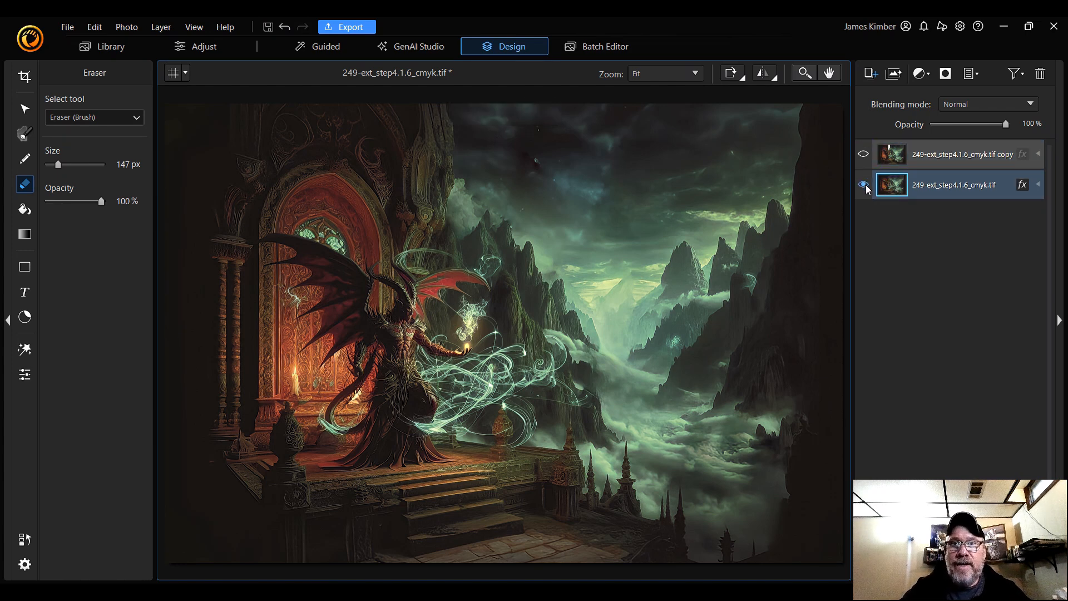
left_click(864, 186)
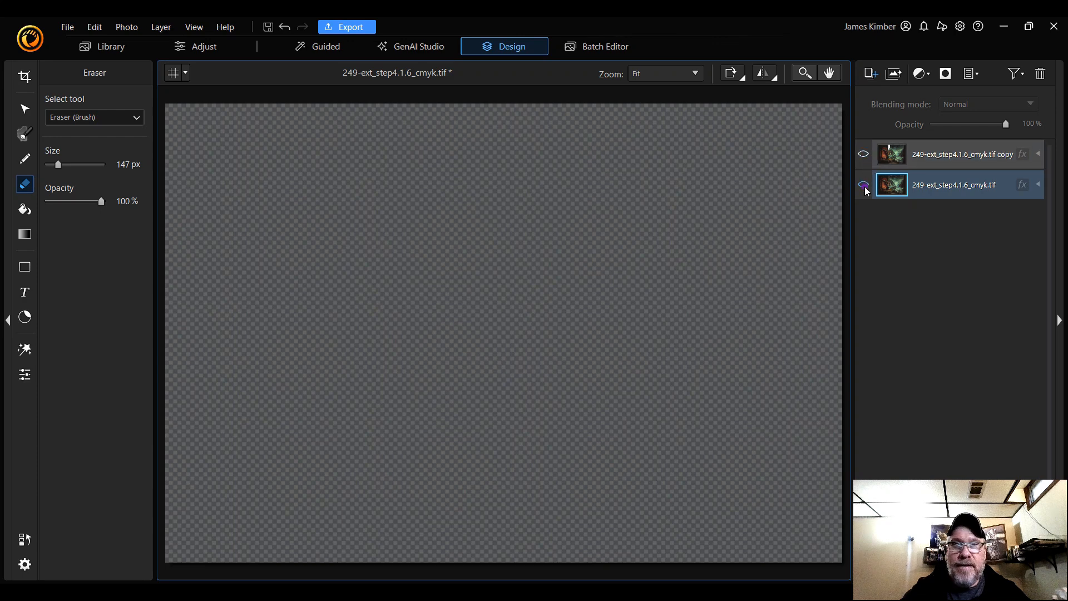
left_click(864, 187)
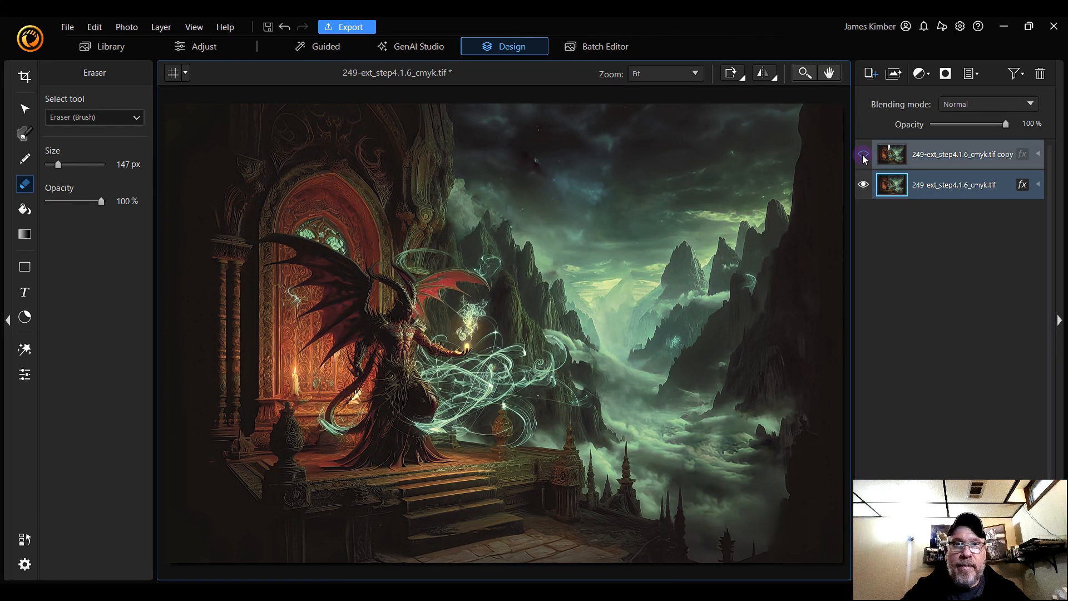
left_click(863, 156)
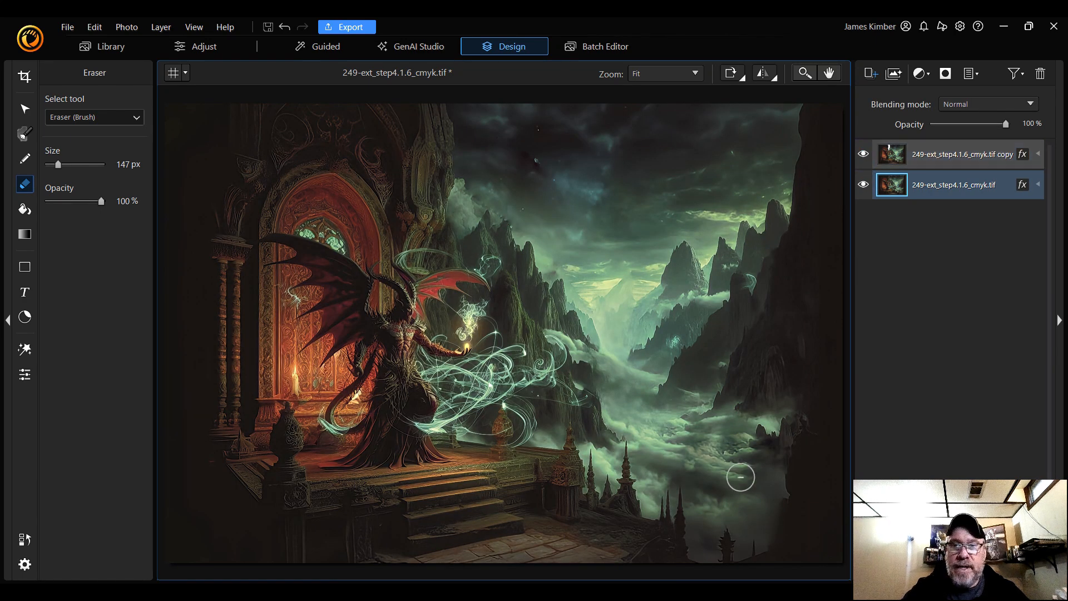
Step: View the archway at 50% zoom, select the copy layer, and toggle the original layer's visibility to inspect the erased strip
left_click(679, 74)
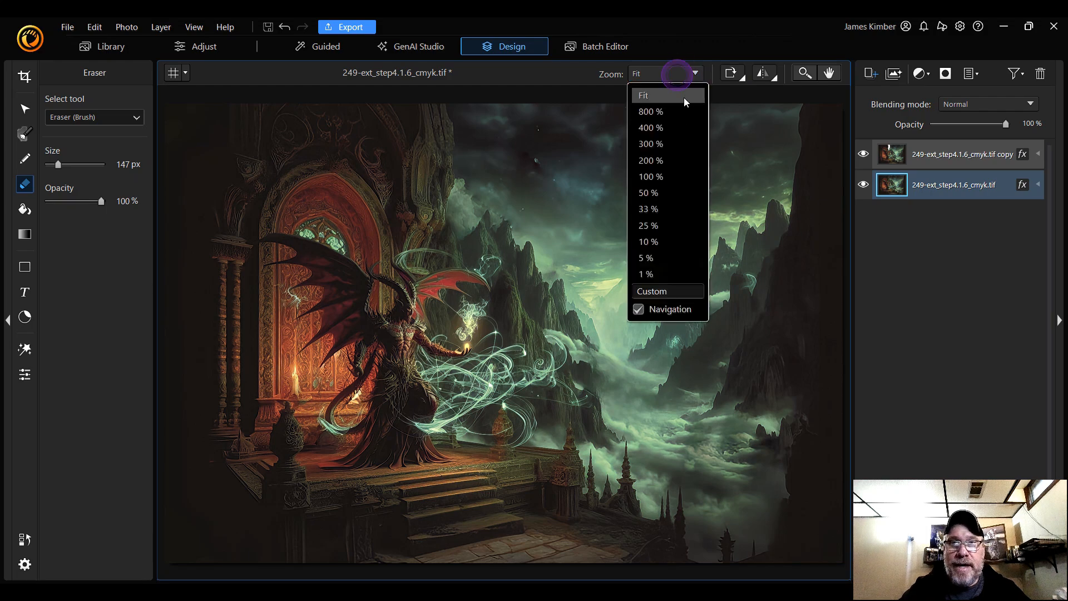
left_click(677, 193)
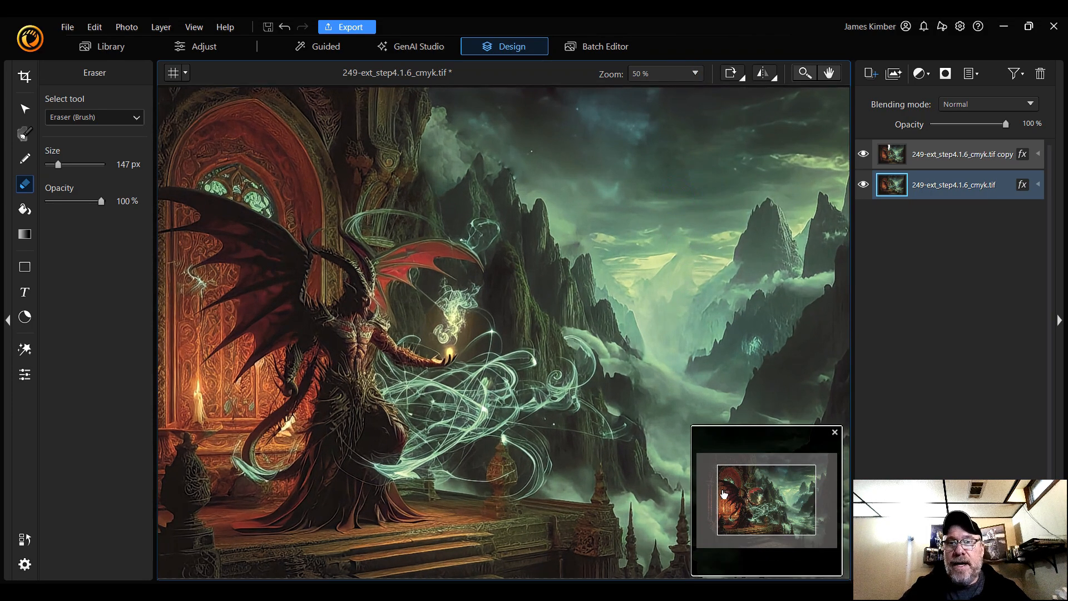
left_click_drag(772, 507, 730, 446)
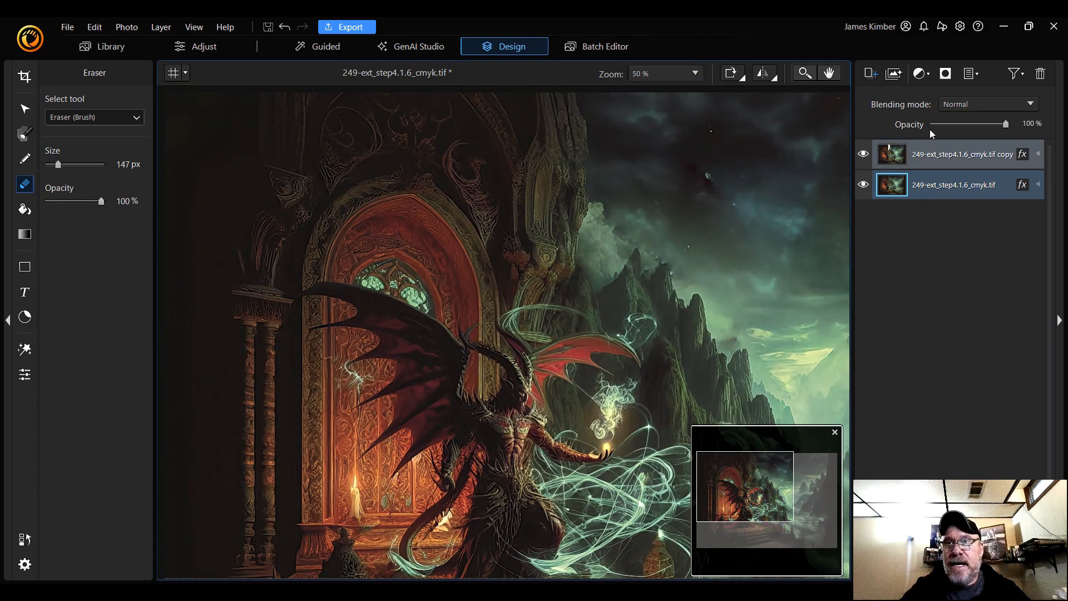
left_click(943, 152)
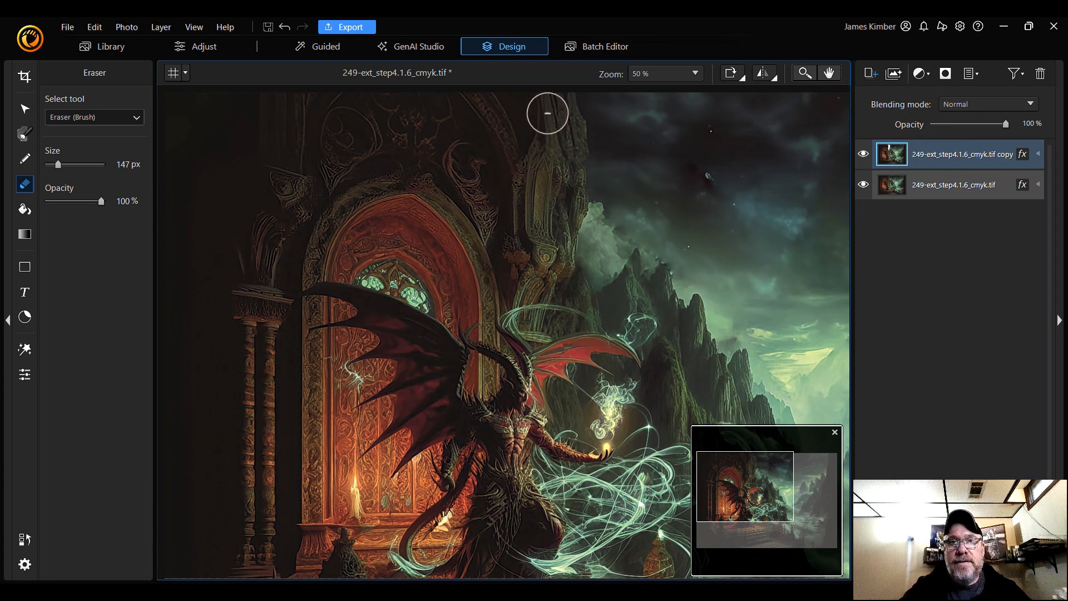
left_click(863, 186)
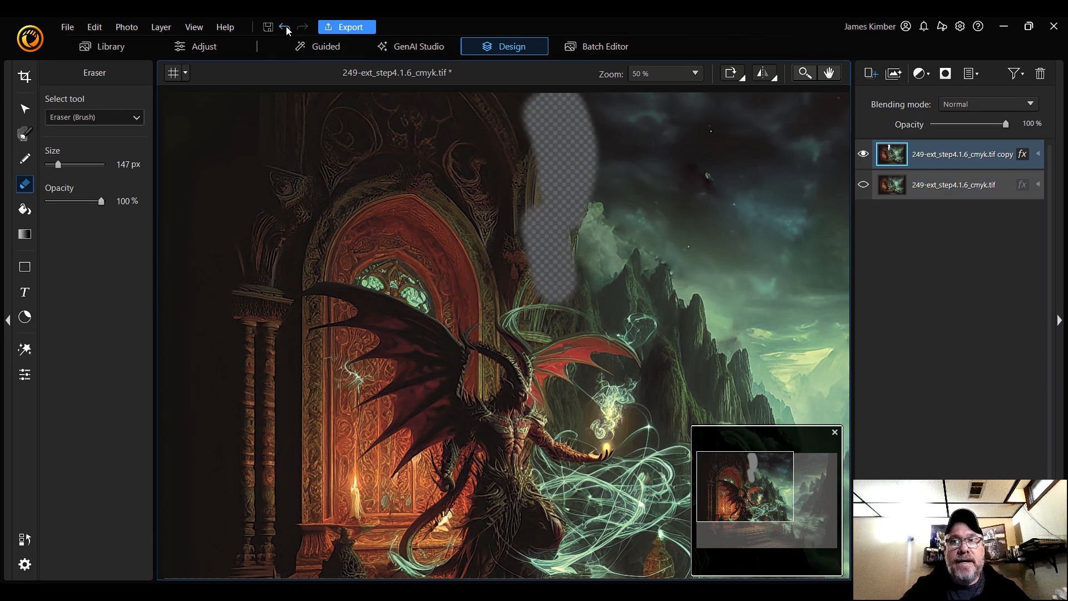
left_click(864, 186)
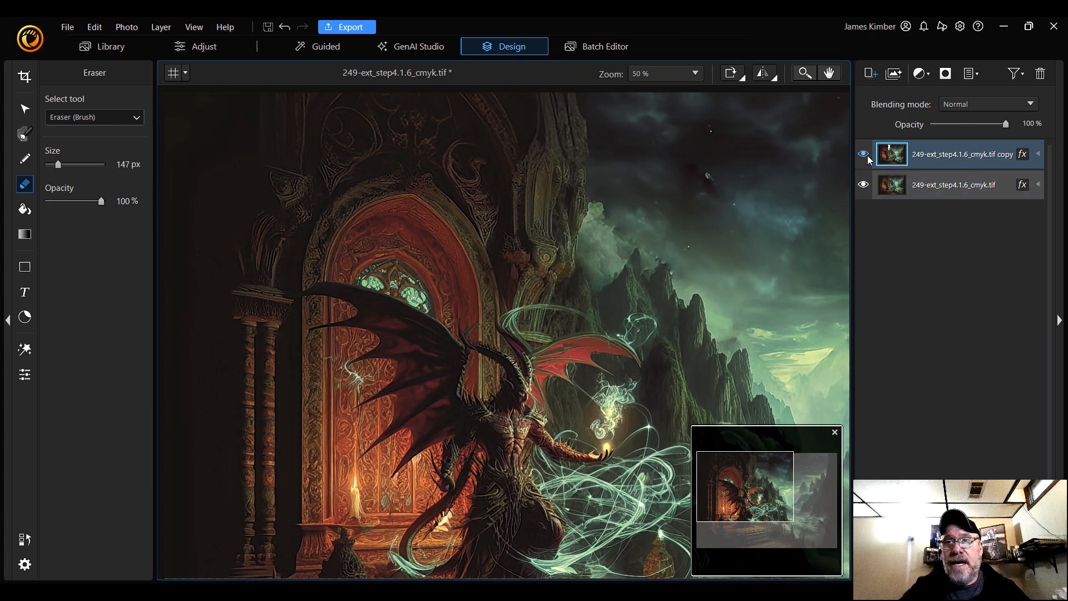
Step: Move the copy layer below the original layer and hide the original
left_click_drag(937, 165, 940, 216)
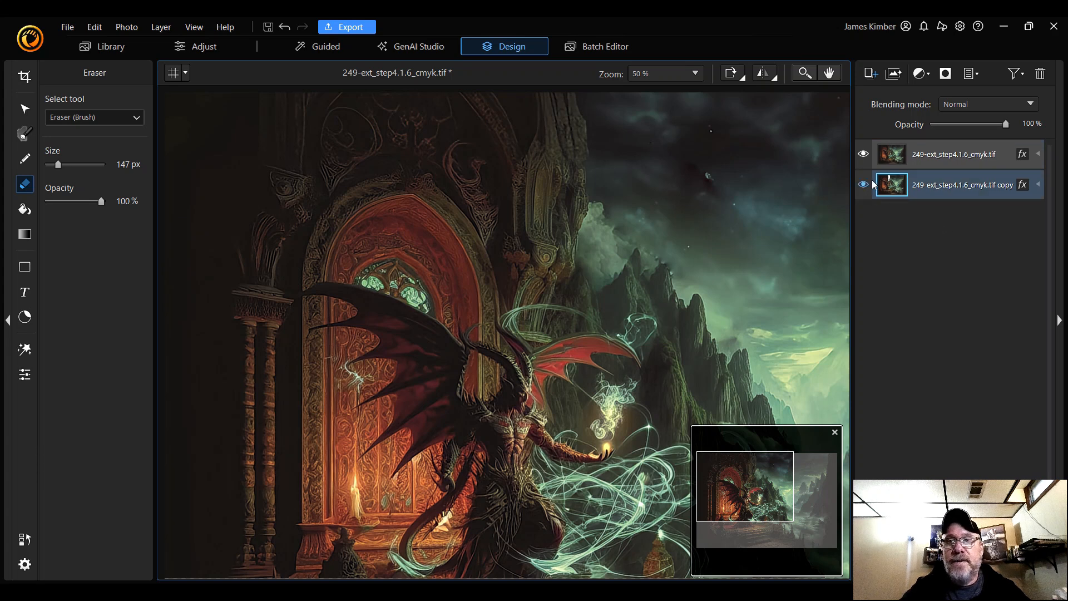
left_click(864, 155)
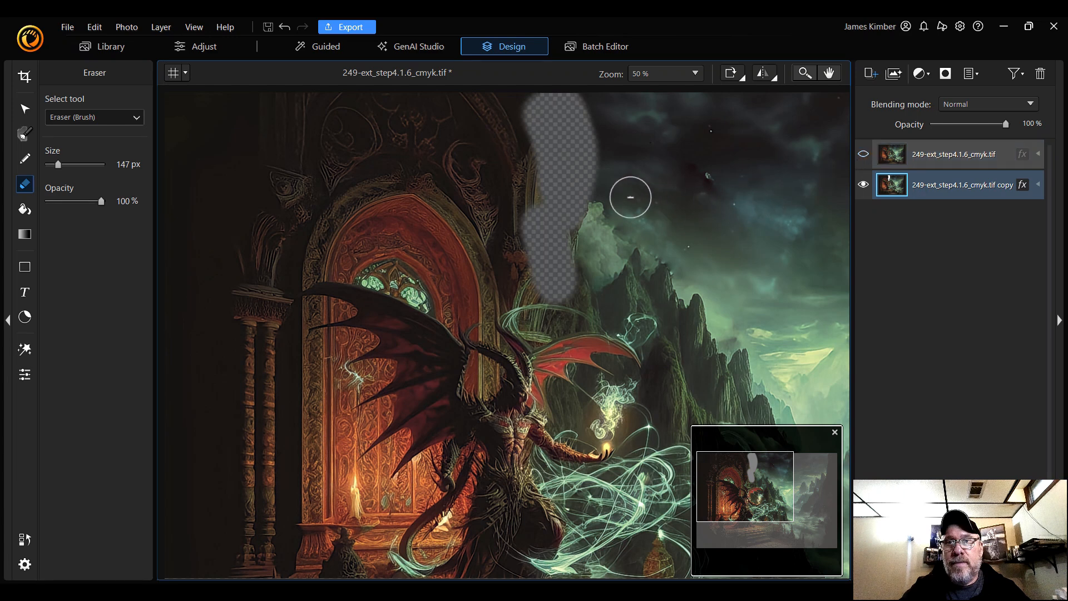
Step: On the copy layer, erase a band above the archway along the image's upper edge and a strip down its outer side edge
mouse_move(532, 113)
left_mouse_down()
mouse_move(476, 119)
mouse_move(535, 118)
left_mouse_up()
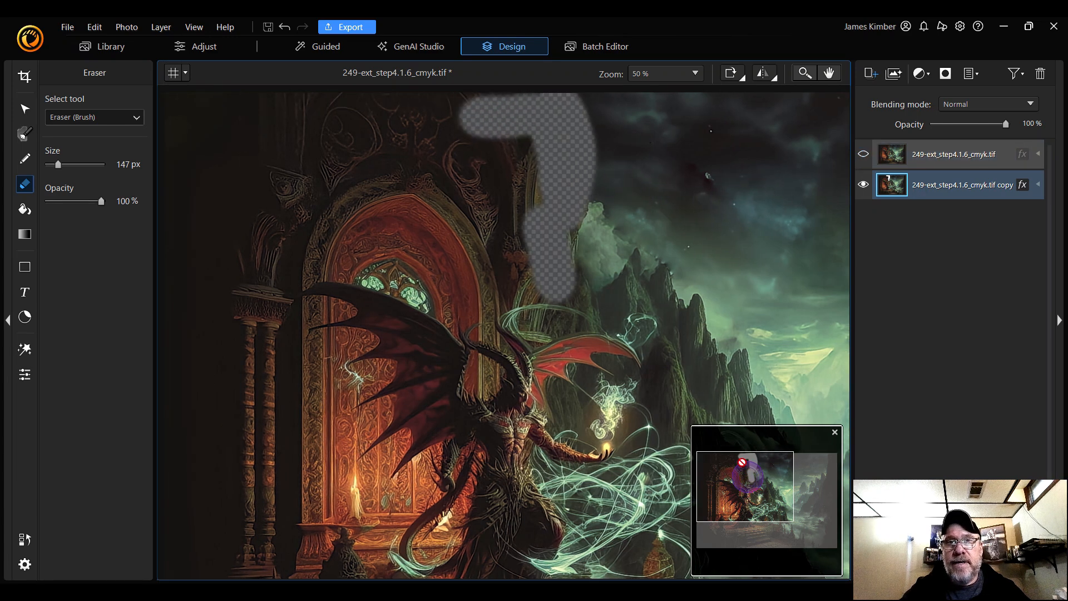
left_click_drag(471, 107, 167, 107)
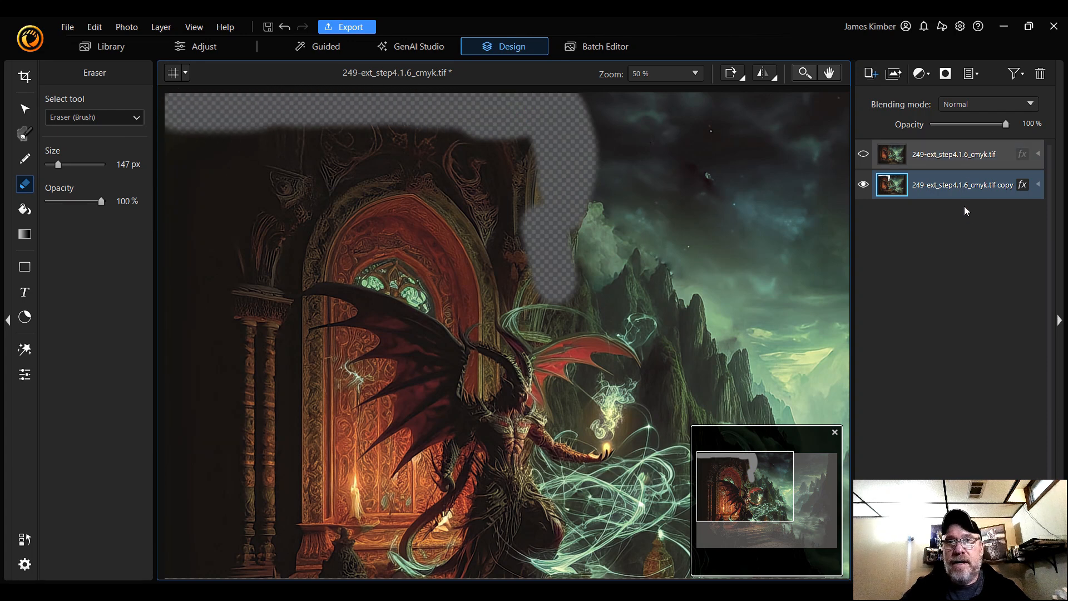
left_click_drag(181, 127, 177, 576)
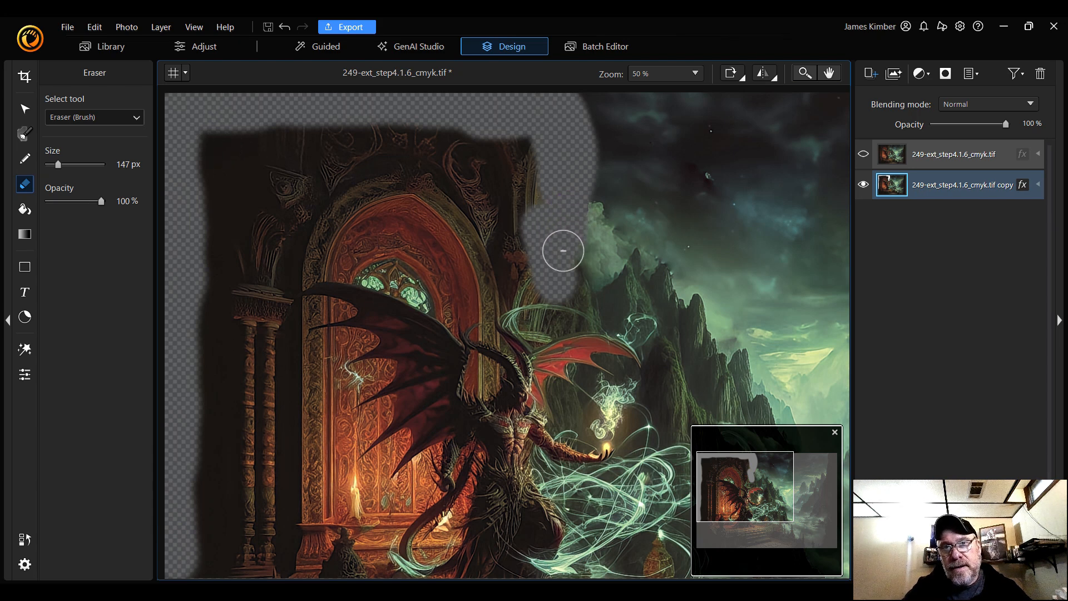
Step: Erase from the pillar's base along the mountain ridge, reducing the eraser to 54 px for the jagged slope
mouse_move(570, 293)
left_mouse_down()
mouse_move(610, 316)
mouse_move(637, 288)
left_mouse_up()
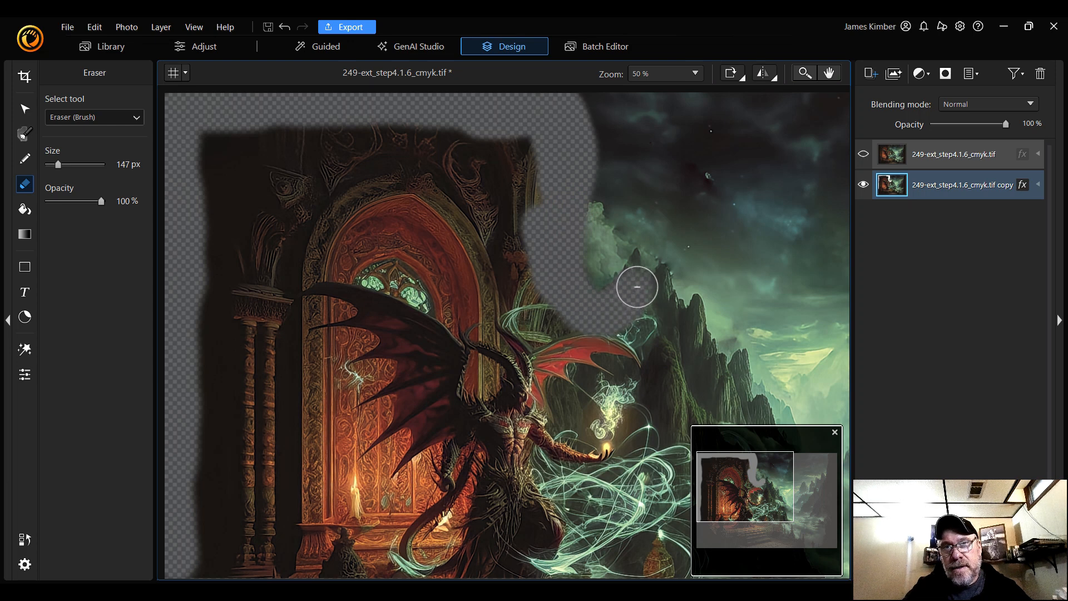
scroll(637, 283, "down", 2)
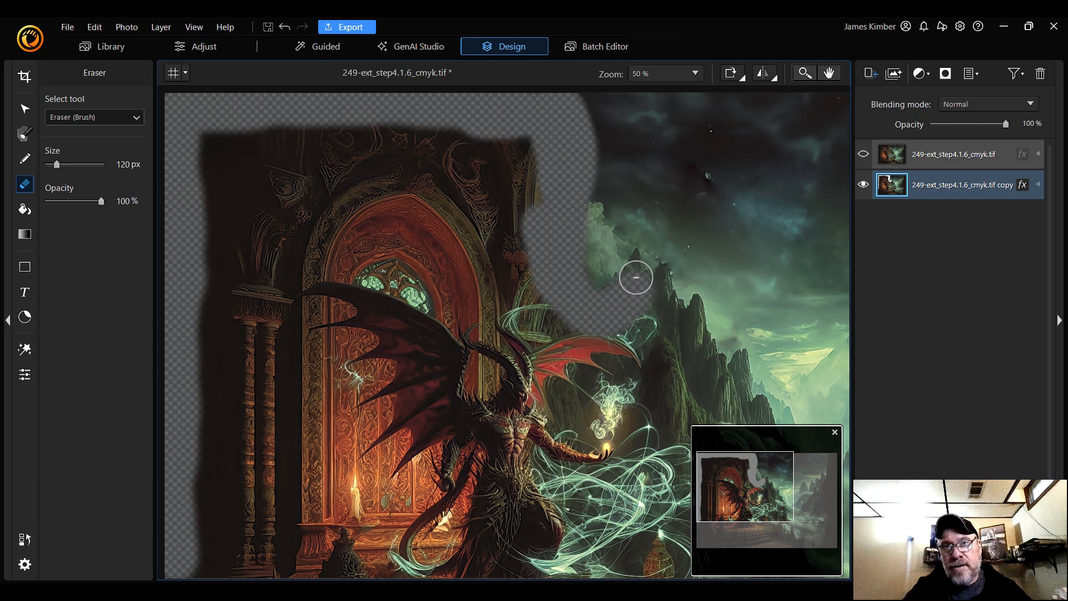
scroll(635, 273, "down", 5)
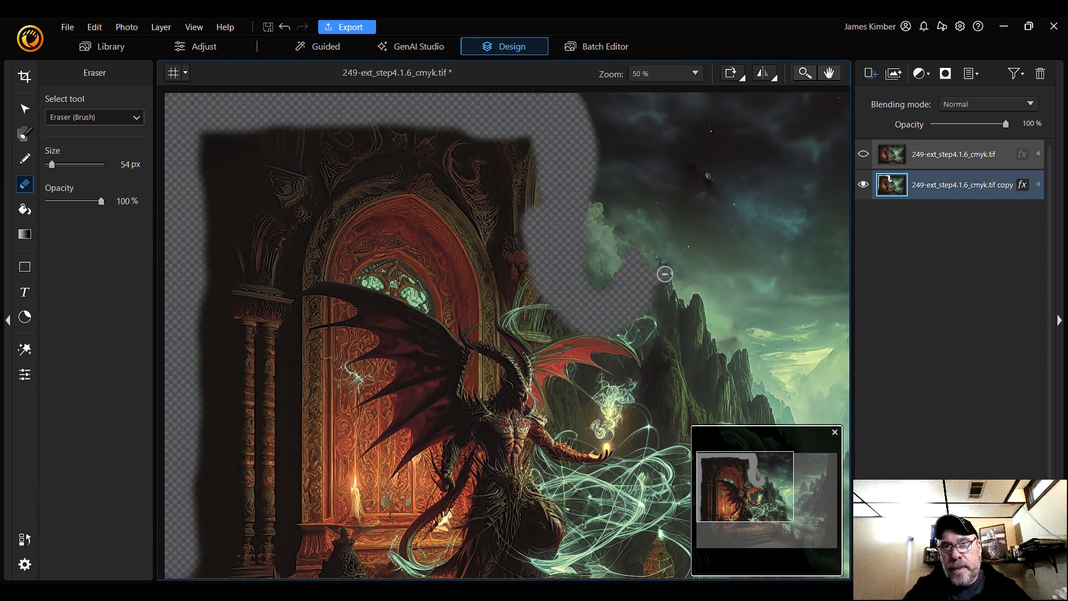
mouse_move(666, 278)
left_mouse_down()
mouse_move(685, 314)
mouse_move(696, 304)
mouse_move(718, 361)
mouse_move(732, 368)
mouse_move(740, 356)
mouse_move(743, 394)
left_mouse_up()
left_click_drag(768, 486, 789, 513)
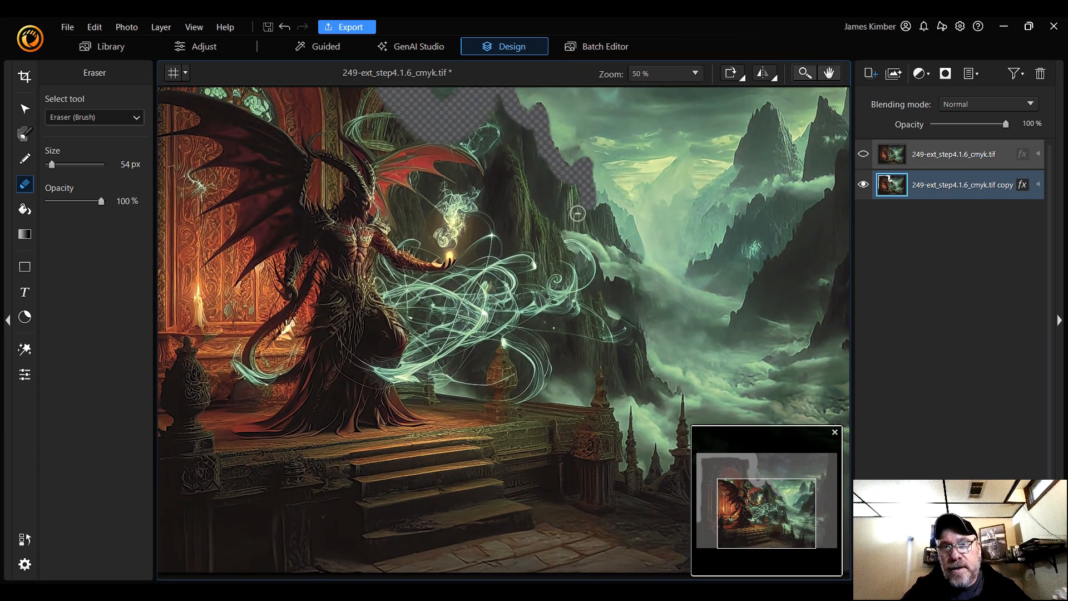
mouse_move(586, 207)
left_mouse_down()
mouse_move(593, 220)
mouse_move(604, 212)
mouse_move(620, 242)
mouse_move(606, 239)
mouse_move(625, 239)
left_mouse_up()
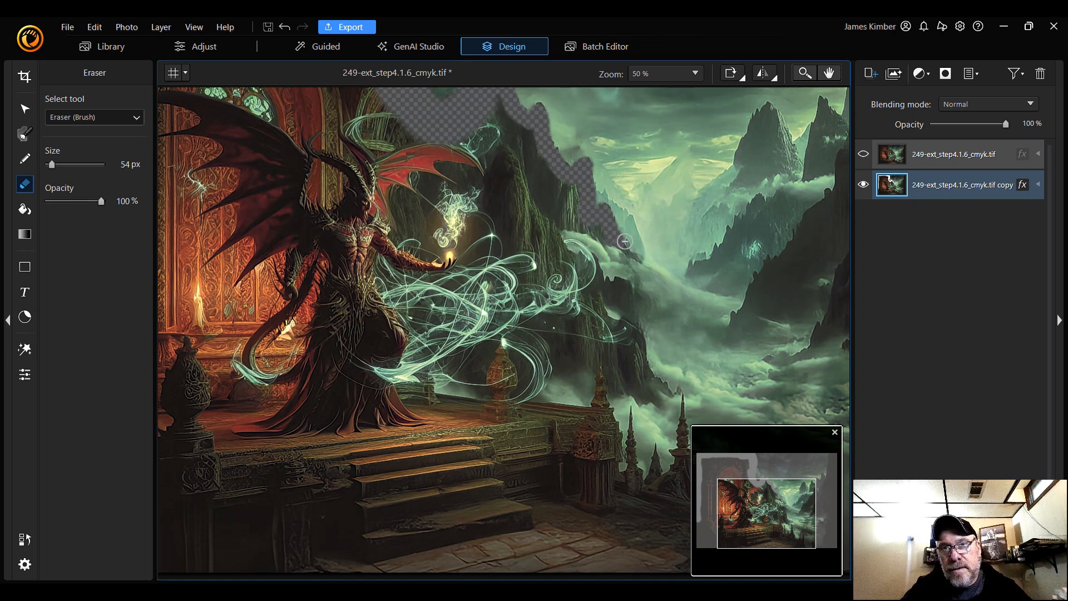
Step: Continue erasing down the cliff edge to the temple spires, using eraser sizes of 25 px and 26 px
scroll(623, 244, "down", 6)
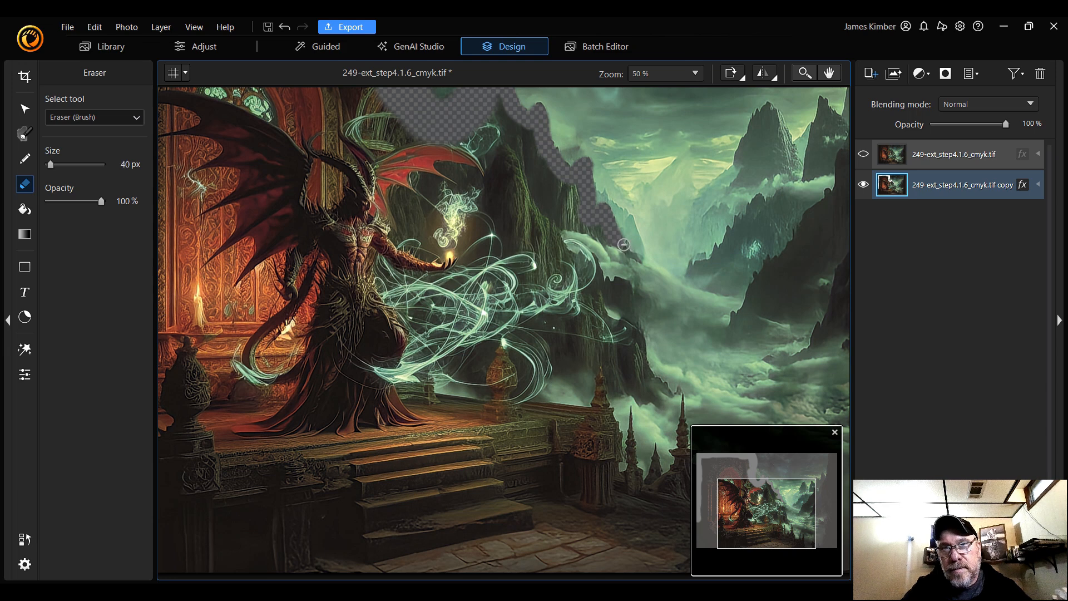
left_click_drag(625, 243, 626, 248)
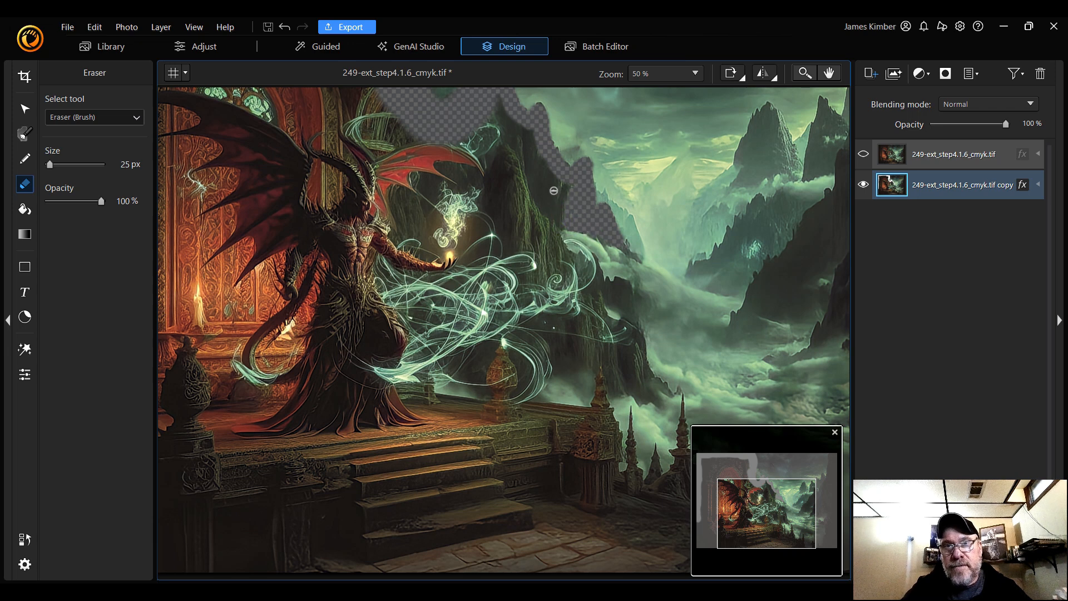
left_click_drag(557, 185, 547, 232)
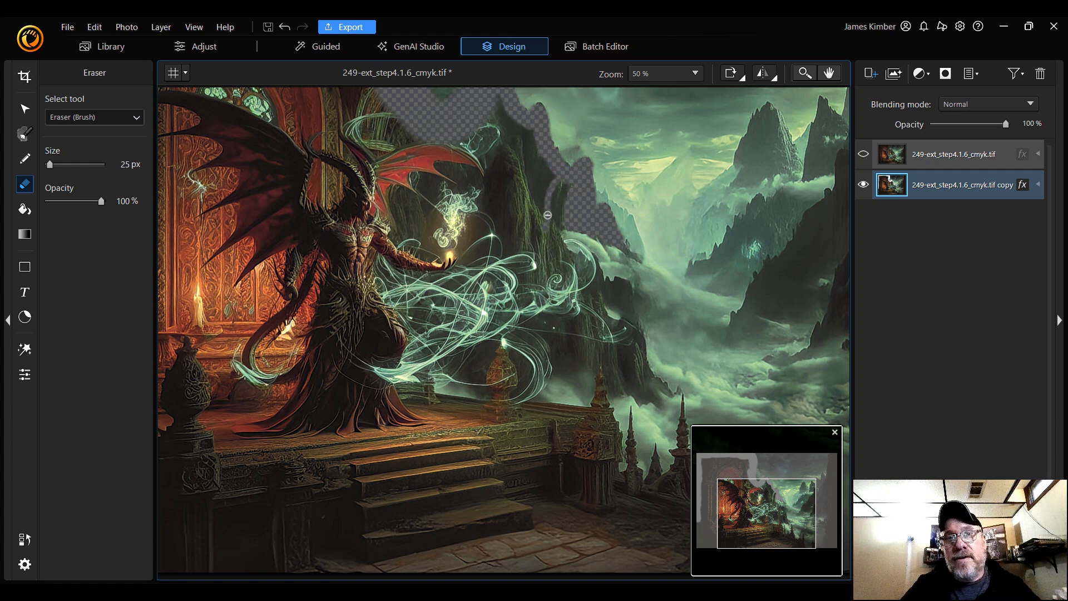
scroll(549, 215, "up", 7)
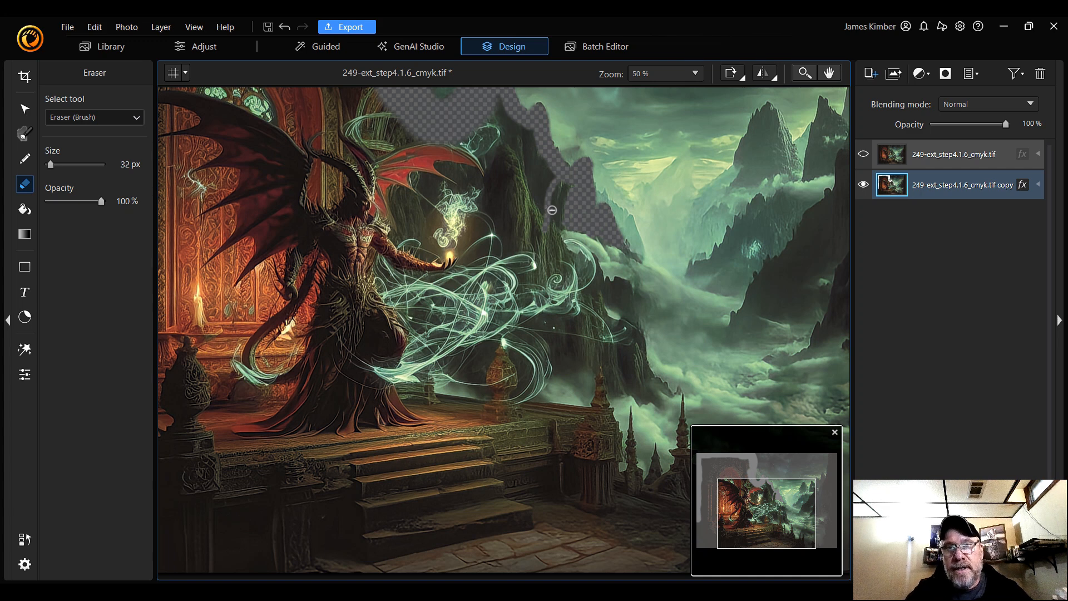
scroll(552, 210, "down", 6)
mouse_move(555, 227)
left_mouse_down()
mouse_move(601, 236)
mouse_move(572, 229)
mouse_move(602, 259)
mouse_move(597, 297)
mouse_move(621, 310)
mouse_move(606, 278)
mouse_move(629, 279)
mouse_move(653, 377)
mouse_move(677, 391)
mouse_move(661, 387)
mouse_move(660, 403)
mouse_move(613, 392)
mouse_move(626, 461)
mouse_move(632, 427)
left_mouse_up()
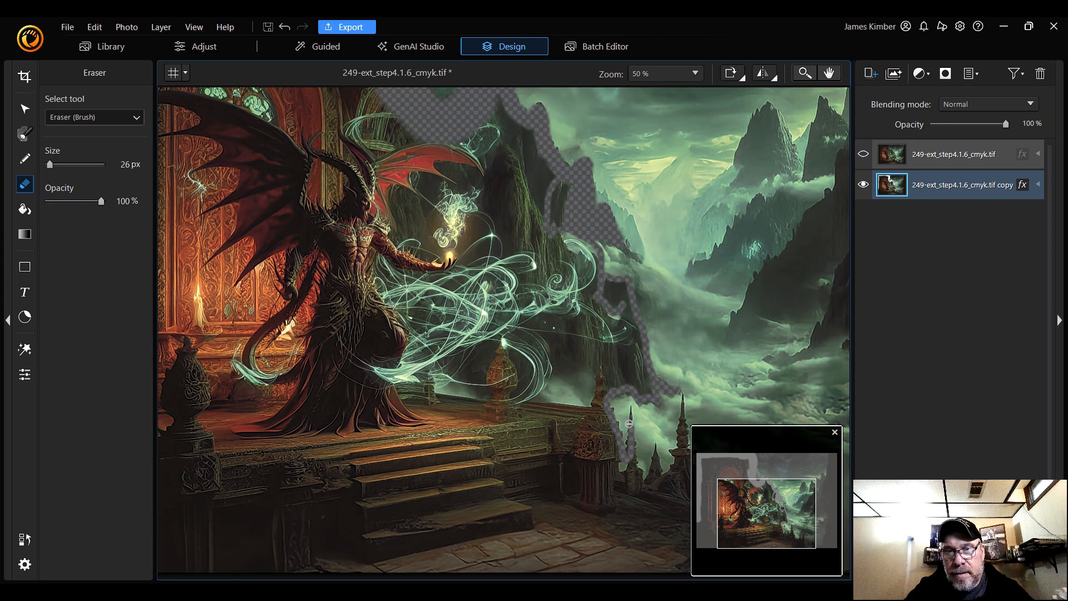
Step: With the eraser at 21 px, erase the three spires below the cliff and move the navigation preview off the neighbouring spires
key("bracketleft")
key("bracketleft")
key("bracketleft")
left_click_drag(633, 409, 631, 422)
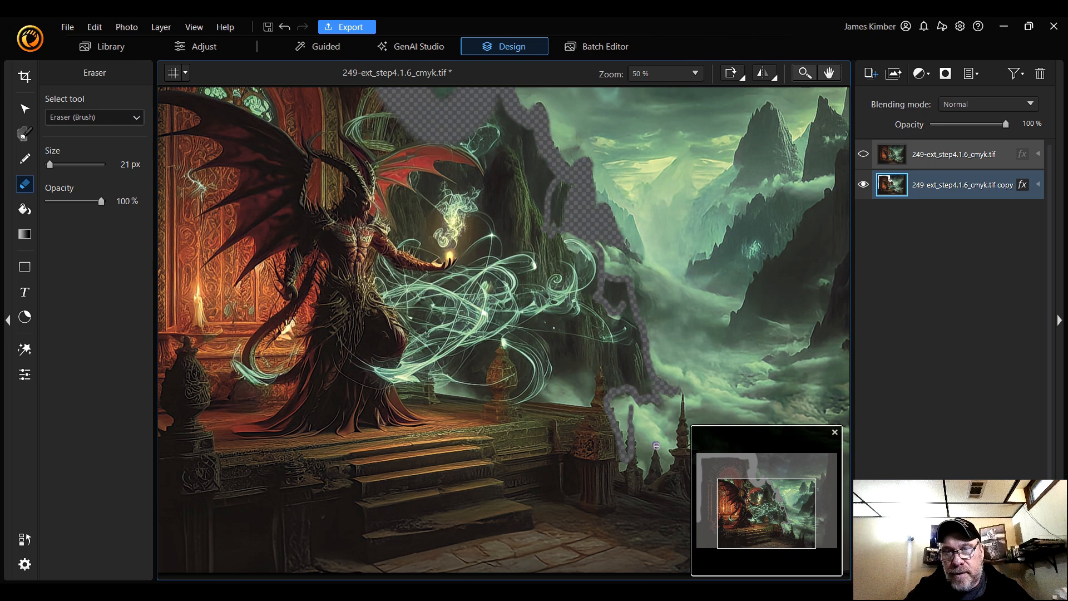
left_click_drag(657, 446, 658, 476)
left_click_drag(684, 396, 684, 438)
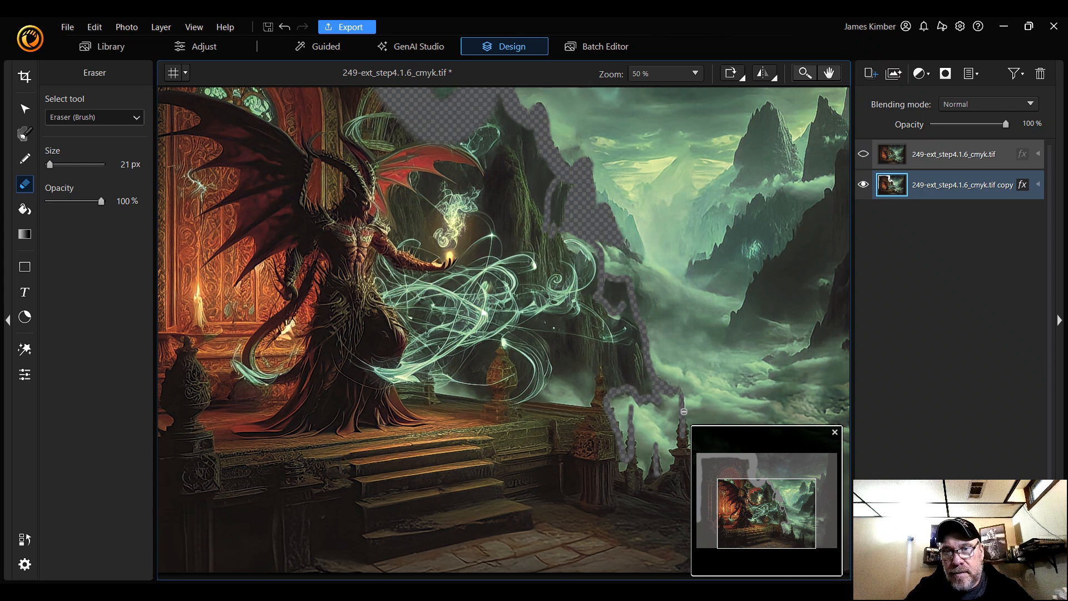
left_click_drag(779, 448, 489, 426)
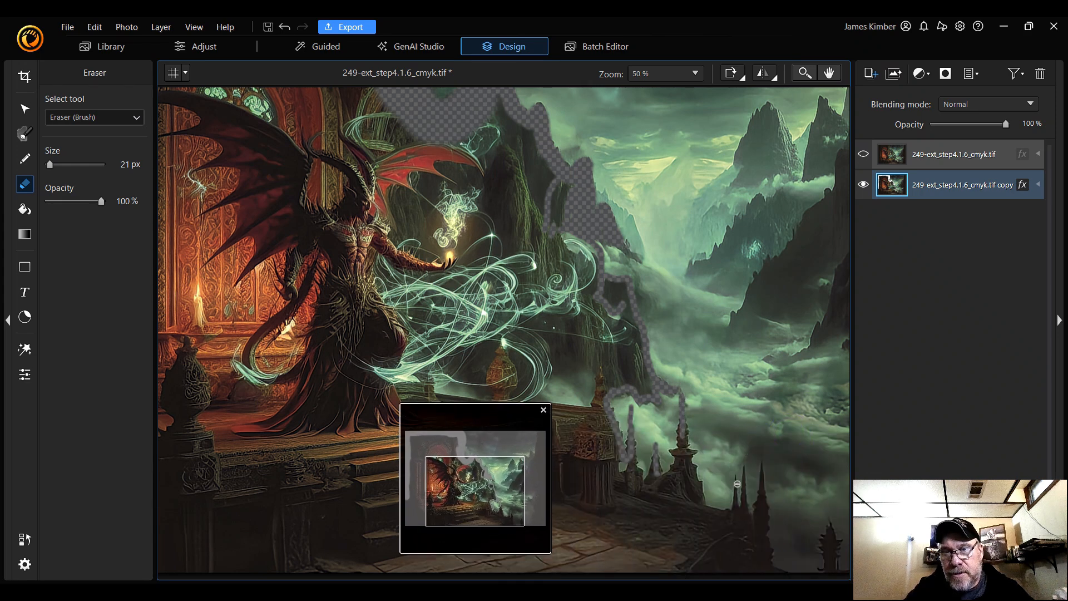
left_click_drag(737, 479, 737, 509)
left_click_drag(744, 469, 744, 486)
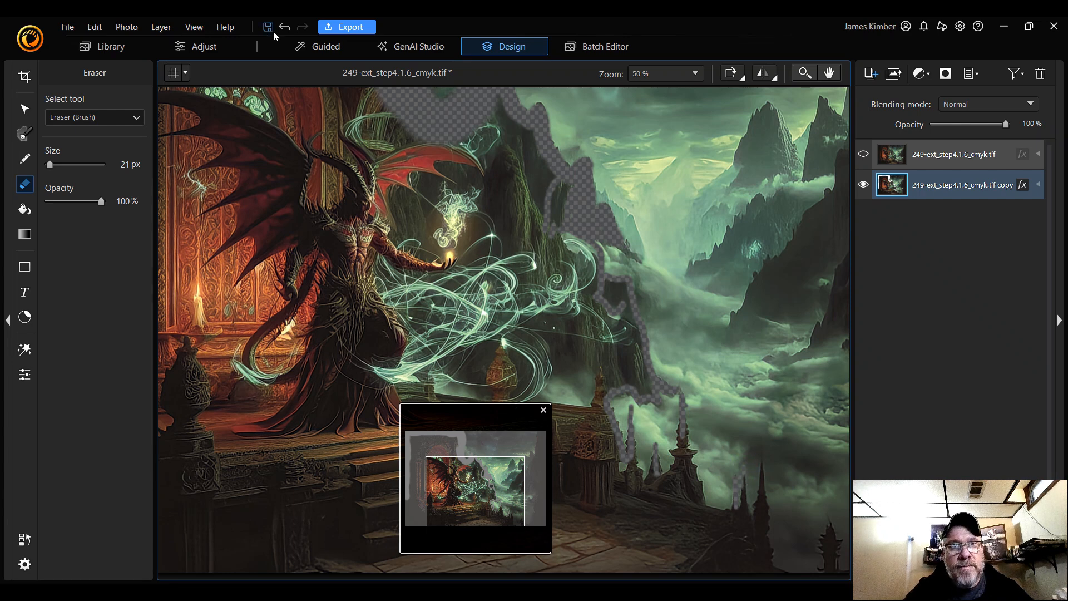
left_click(288, 25)
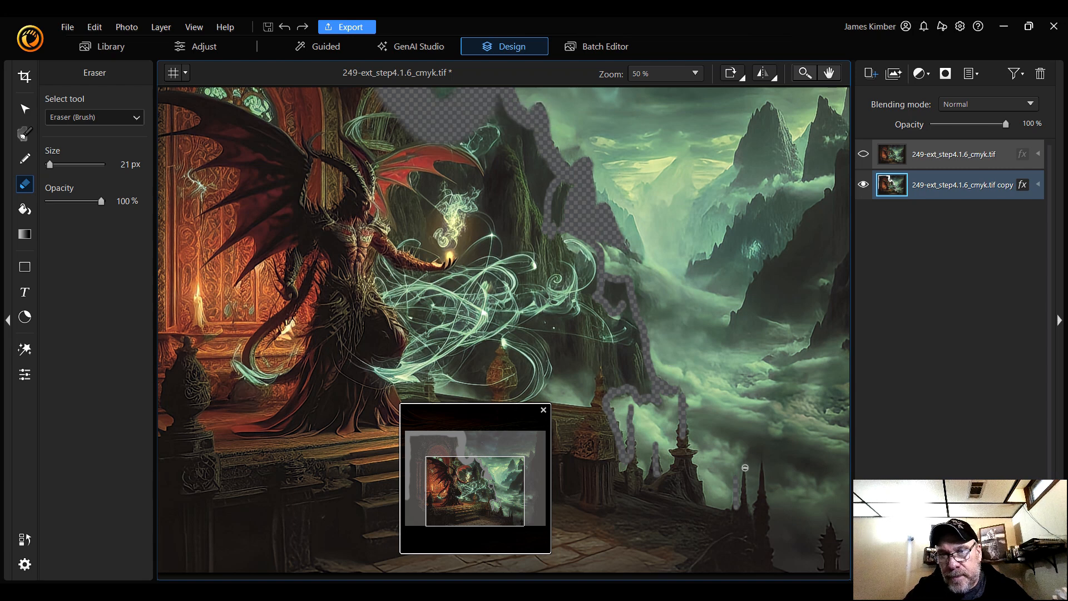
Step: Erase the two adjacent narrow spires and the ornate spire near the image's lower corner with the 21 px eraser
left_click_drag(745, 468, 746, 504)
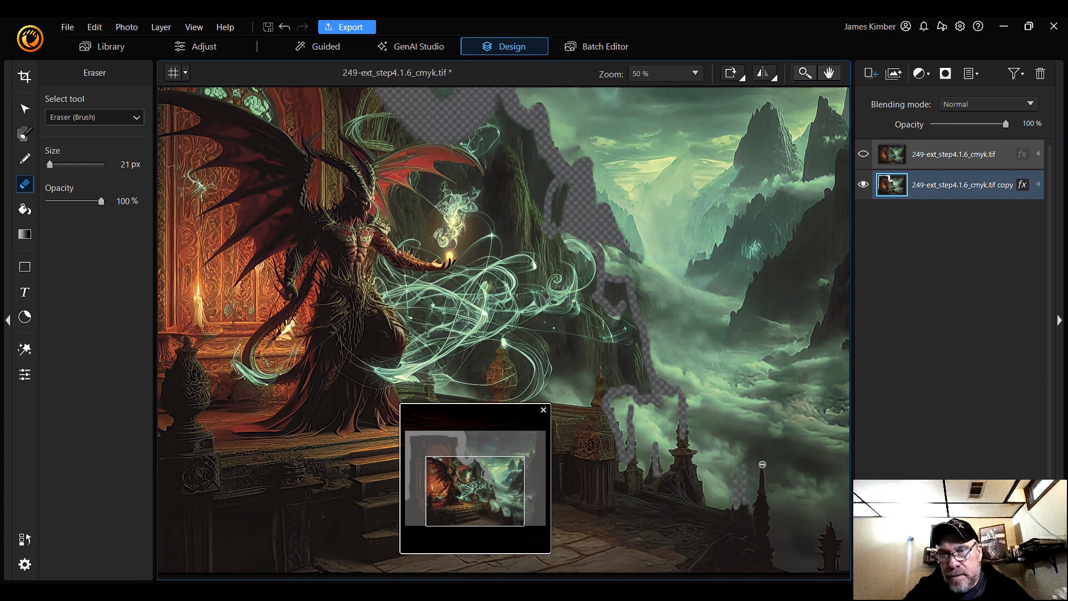
left_click_drag(763, 462, 762, 468)
mouse_move(766, 516)
left_mouse_down()
mouse_move(766, 535)
mouse_move(762, 502)
left_mouse_up()
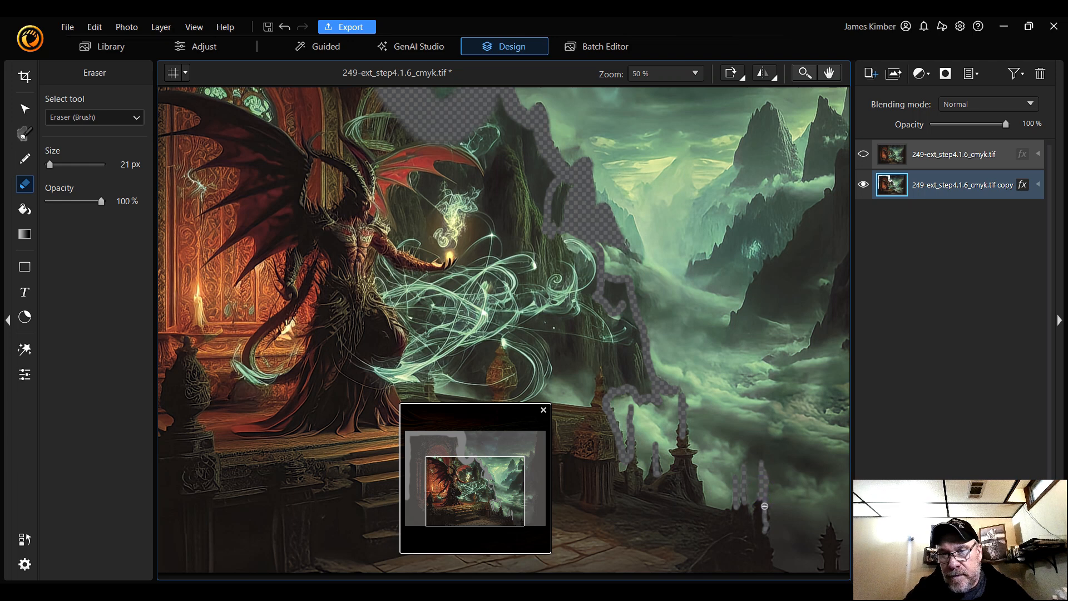
left_click_drag(761, 502, 766, 507)
left_click_drag(759, 509, 758, 530)
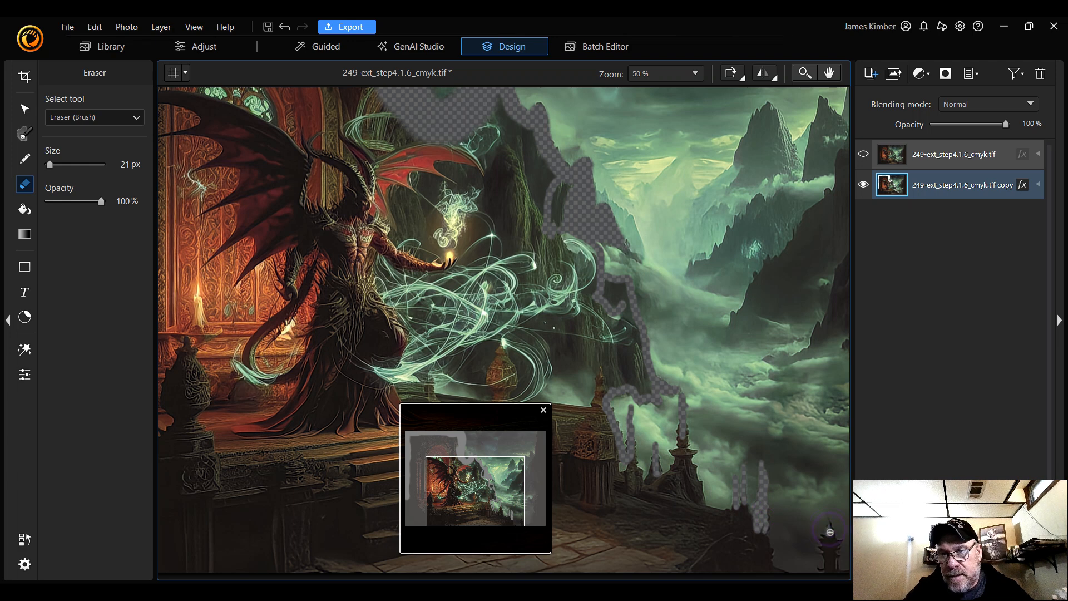
left_click_drag(834, 534, 833, 540)
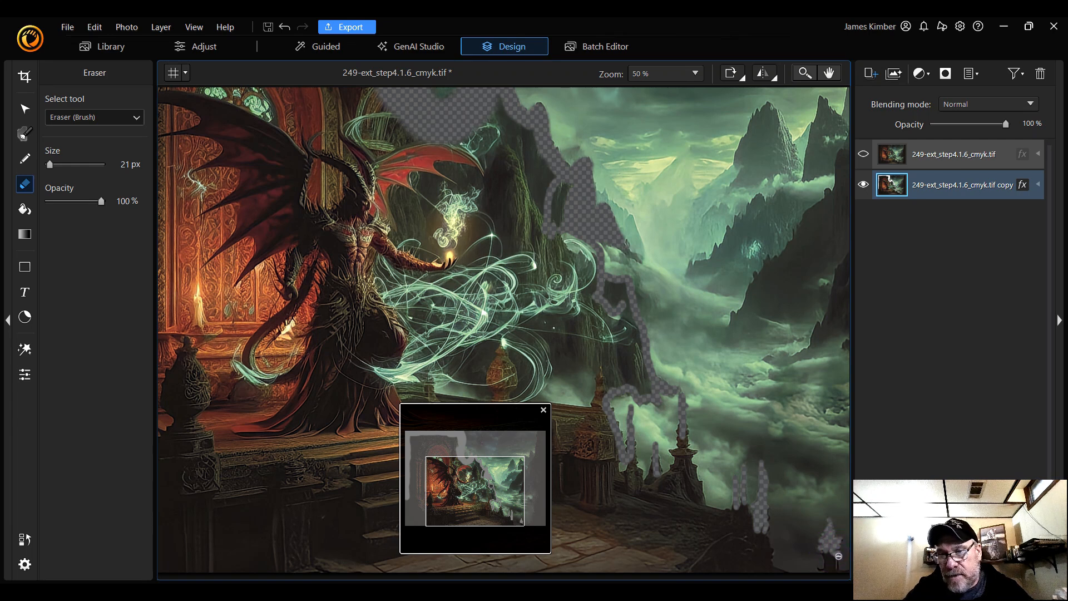
Step: Finish erasing the ornate corner spire's base and the dark rock ledge beneath the narrow spires, undoing and redoing the last stroke
mouse_move(838, 556)
left_mouse_down()
mouse_move(835, 574)
mouse_move(822, 570)
mouse_move(831, 555)
left_mouse_up()
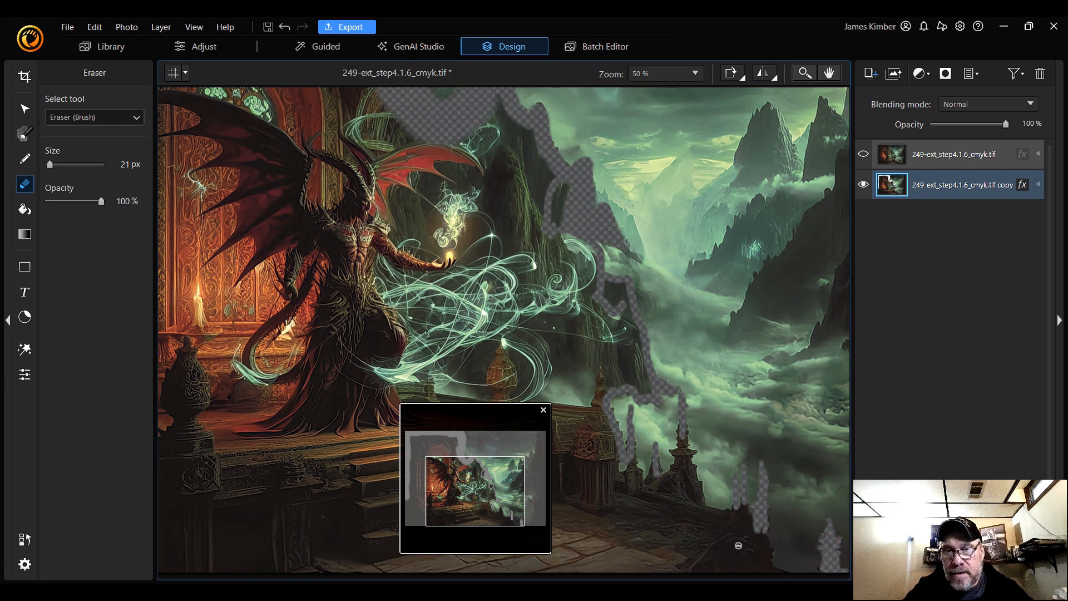
mouse_move(768, 528)
left_mouse_down()
mouse_move(767, 518)
mouse_move(774, 563)
mouse_move(788, 575)
left_mouse_up()
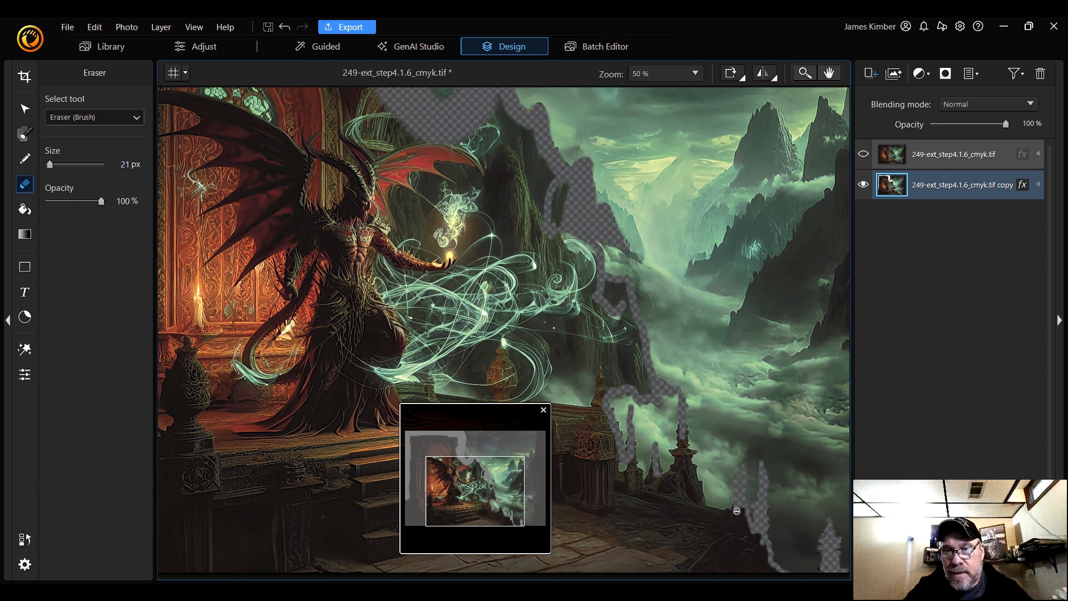
left_click(735, 508)
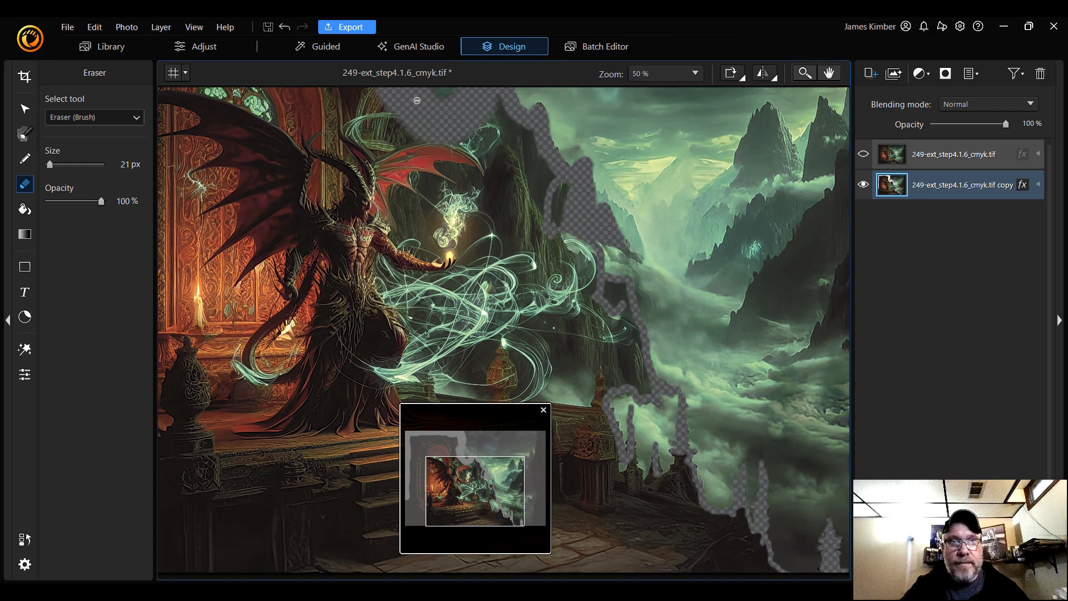
left_click(284, 30)
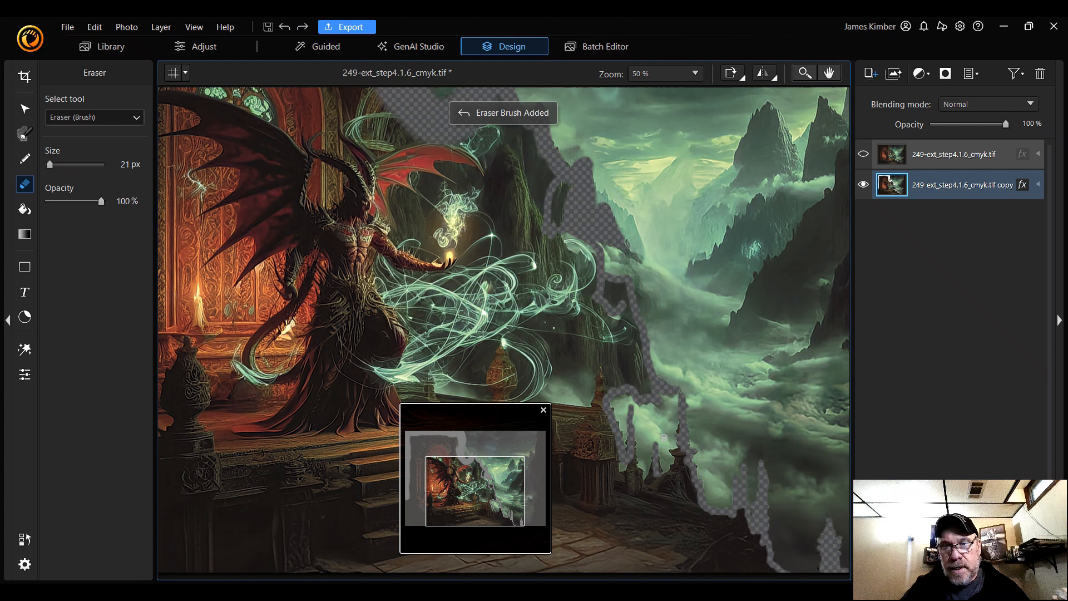
key("ctrl+y")
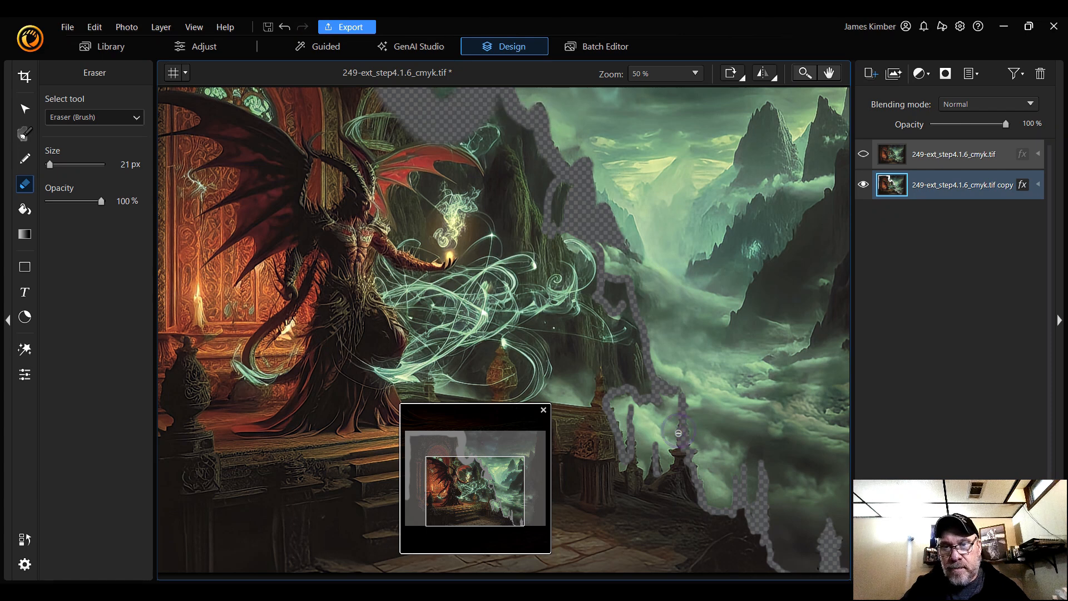
Step: Erase the tiered temple spire, the ground beside the smaller spires and the top edge of the stone wall
left_click_drag(679, 425, 682, 454)
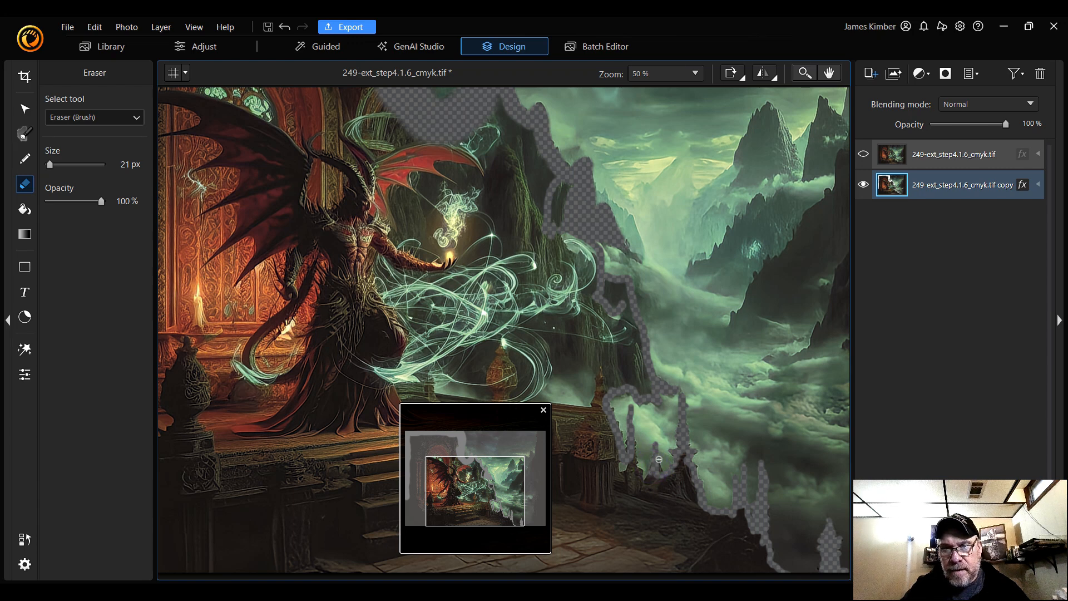
mouse_move(659, 465)
left_mouse_down()
mouse_move(645, 483)
mouse_move(641, 476)
left_mouse_up()
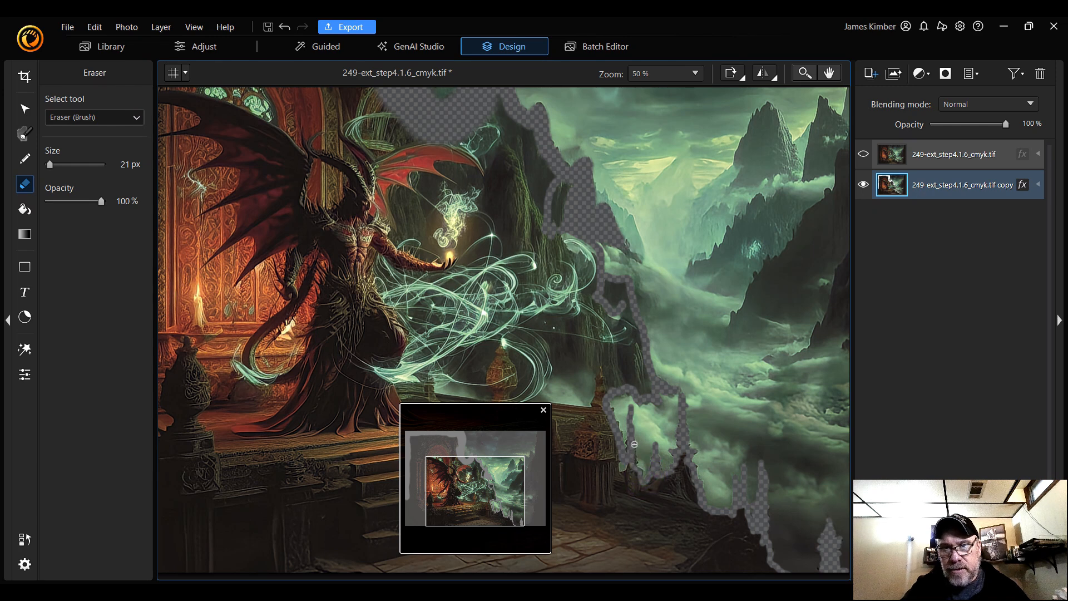
mouse_move(634, 444)
left_mouse_down()
mouse_move(635, 465)
mouse_move(626, 437)
mouse_move(629, 450)
mouse_move(639, 443)
mouse_move(630, 451)
left_mouse_up()
mouse_move(629, 452)
left_mouse_down()
mouse_move(622, 463)
mouse_move(602, 392)
left_mouse_up()
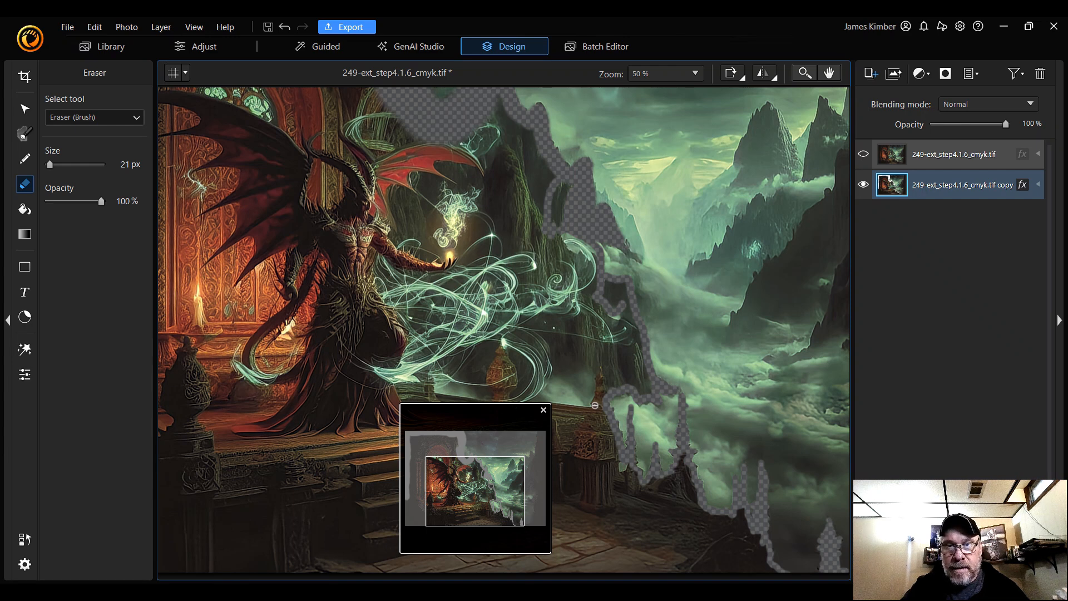
left_click_drag(594, 403, 598, 393)
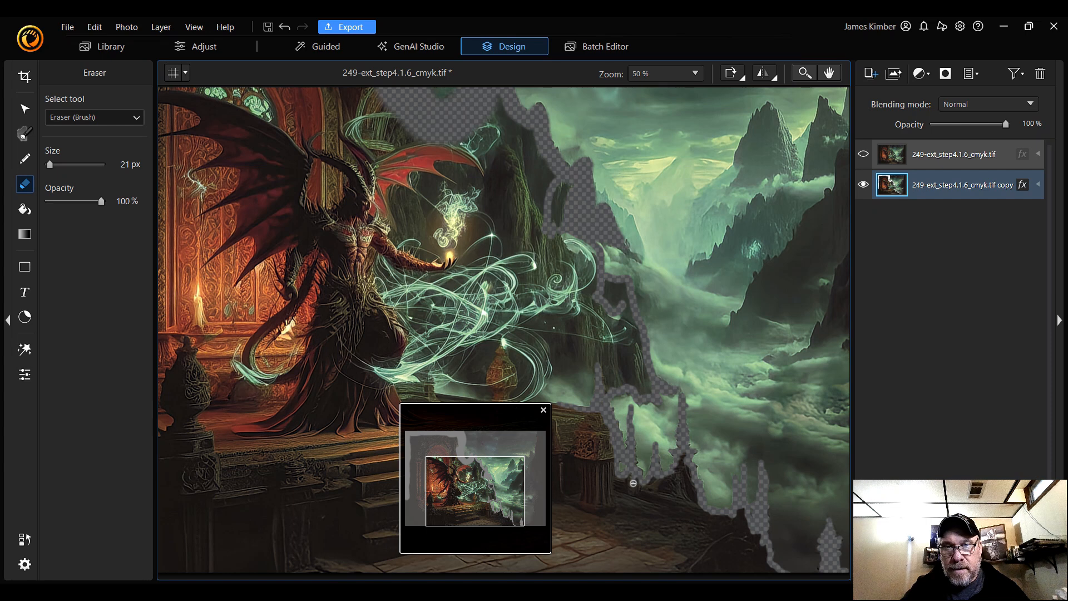
Step: Clear the remaining rock patch below the small spires and extend the erased edge up to the tiered spire
left_click_drag(639, 490, 628, 480)
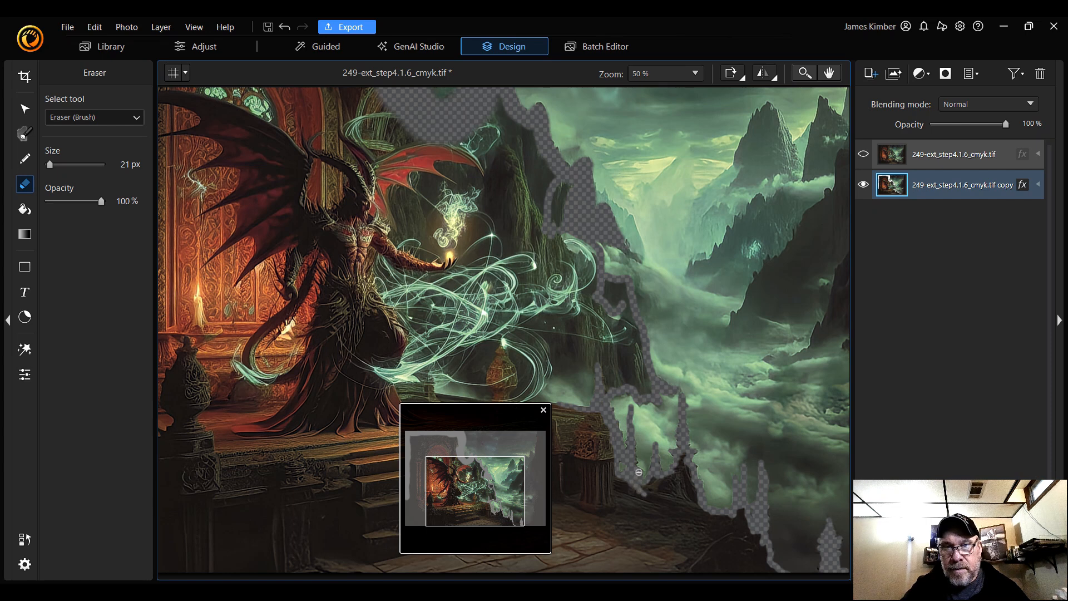
left_click(638, 469)
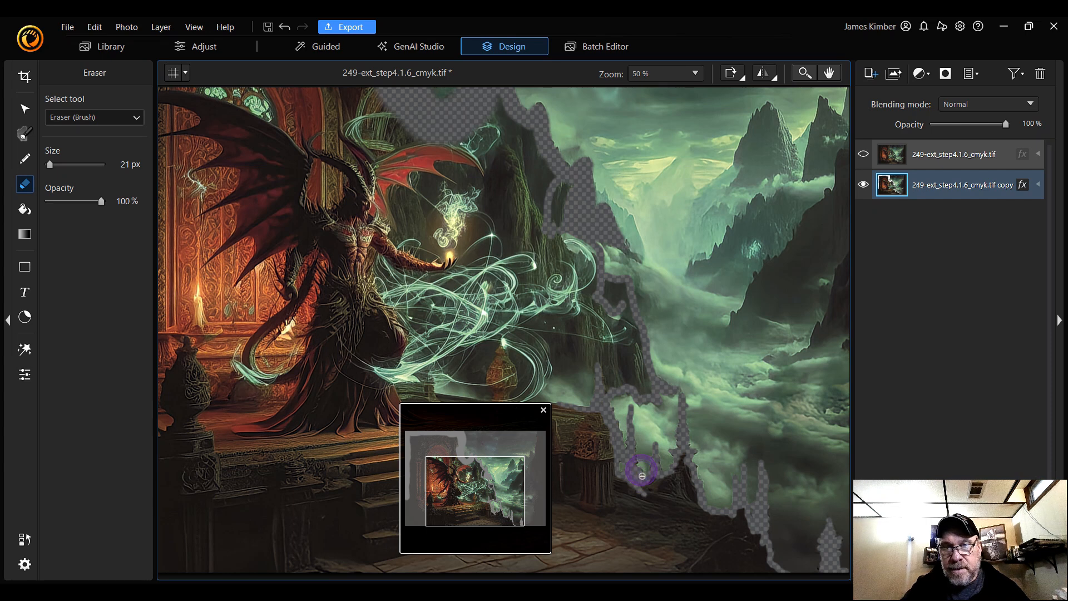
left_click_drag(636, 461, 648, 490)
left_click(640, 479)
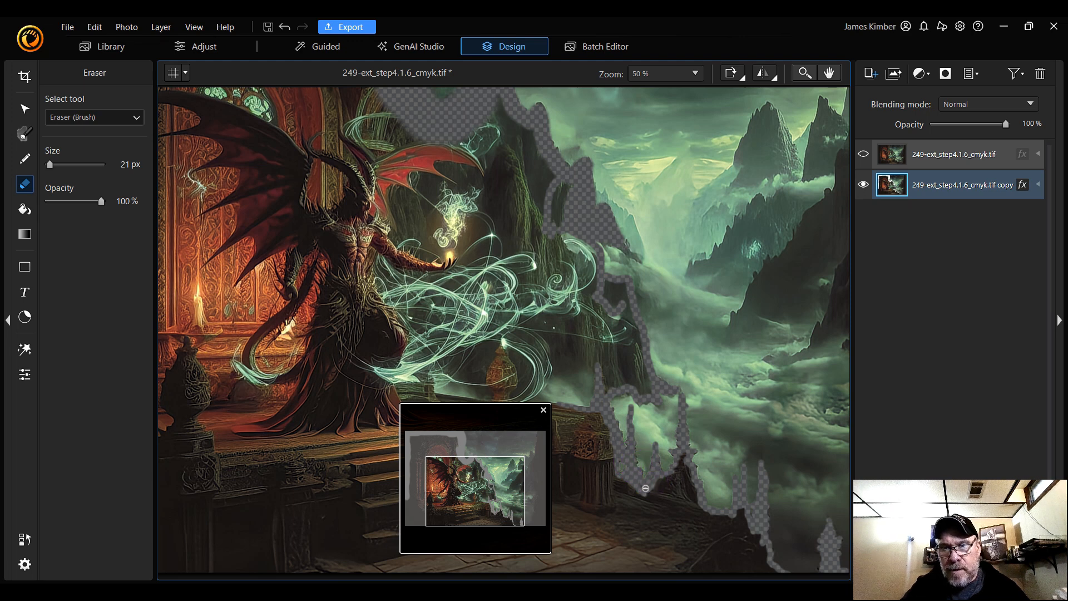
mouse_move(643, 488)
left_mouse_down()
mouse_move(660, 492)
mouse_move(684, 456)
left_mouse_up()
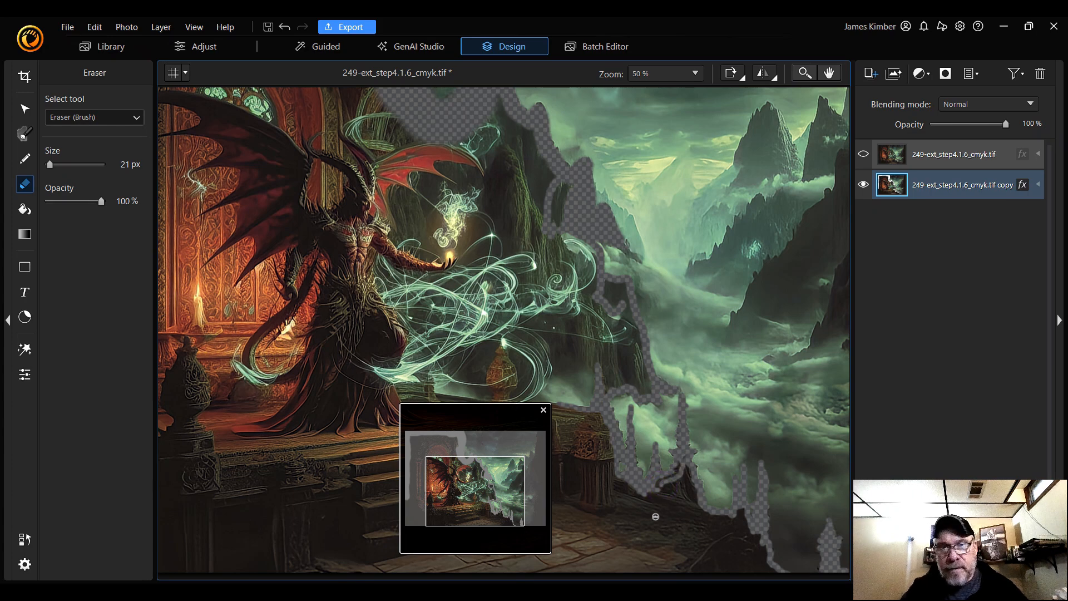
Step: Enlarge the eraser to 65 px and erase the leftover rock pocket on the upper cliff
left_click_drag(470, 419, 474, 513)
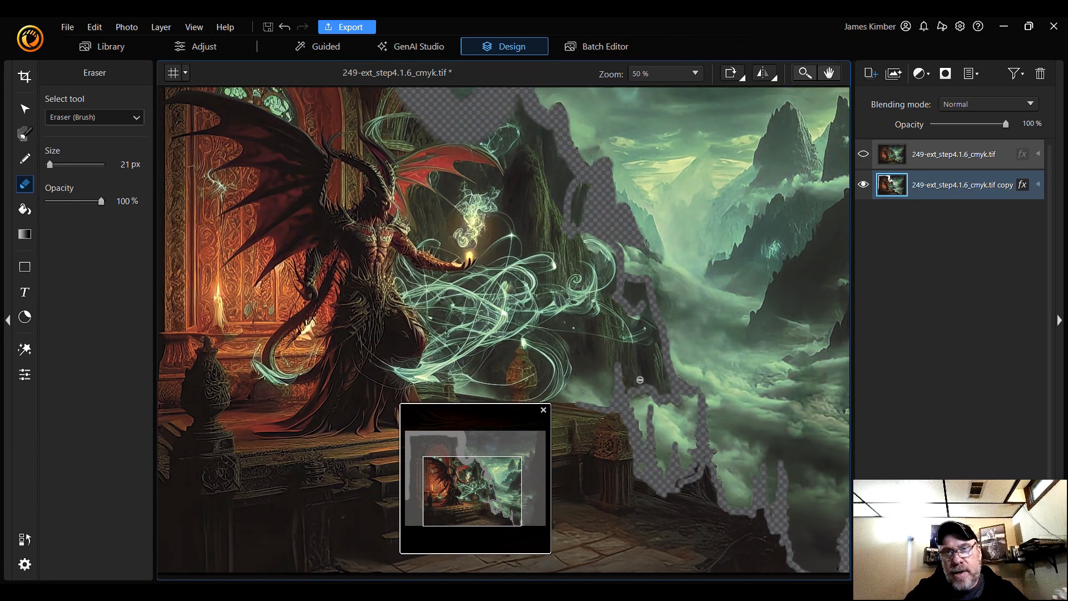
left_click_drag(645, 304, 641, 283)
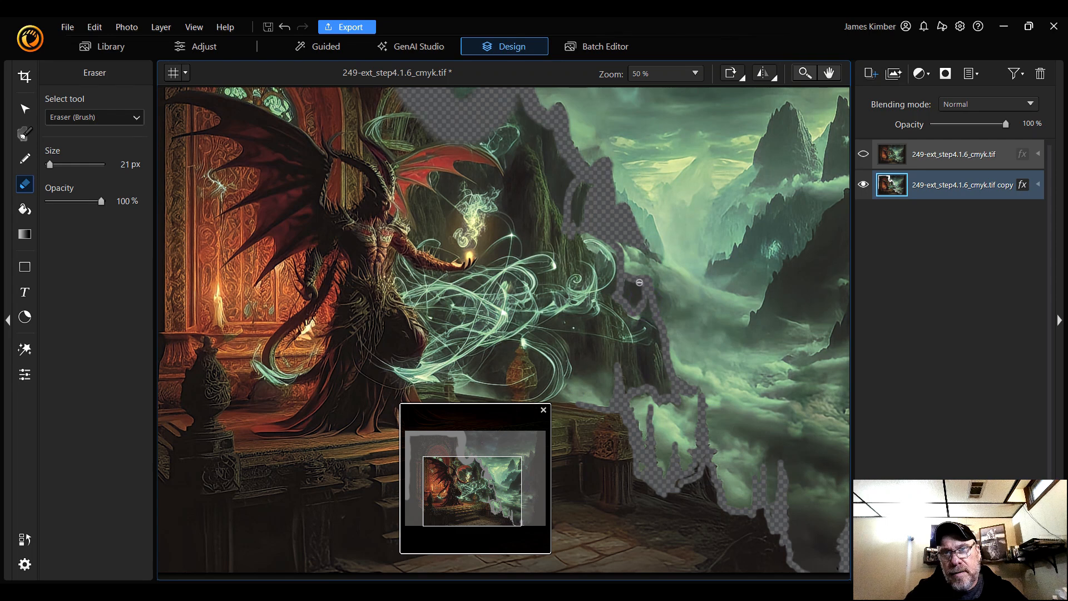
scroll(638, 296, "up", 17)
scroll(638, 295, "up", 20)
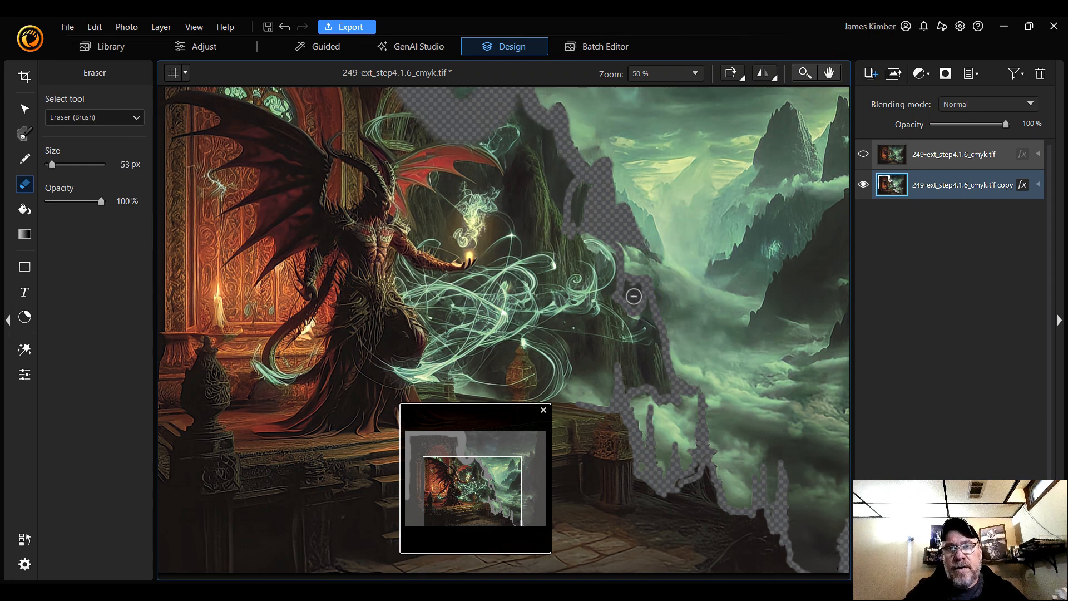
mouse_move(592, 191)
left_mouse_down()
mouse_move(572, 210)
mouse_move(585, 224)
left_mouse_up()
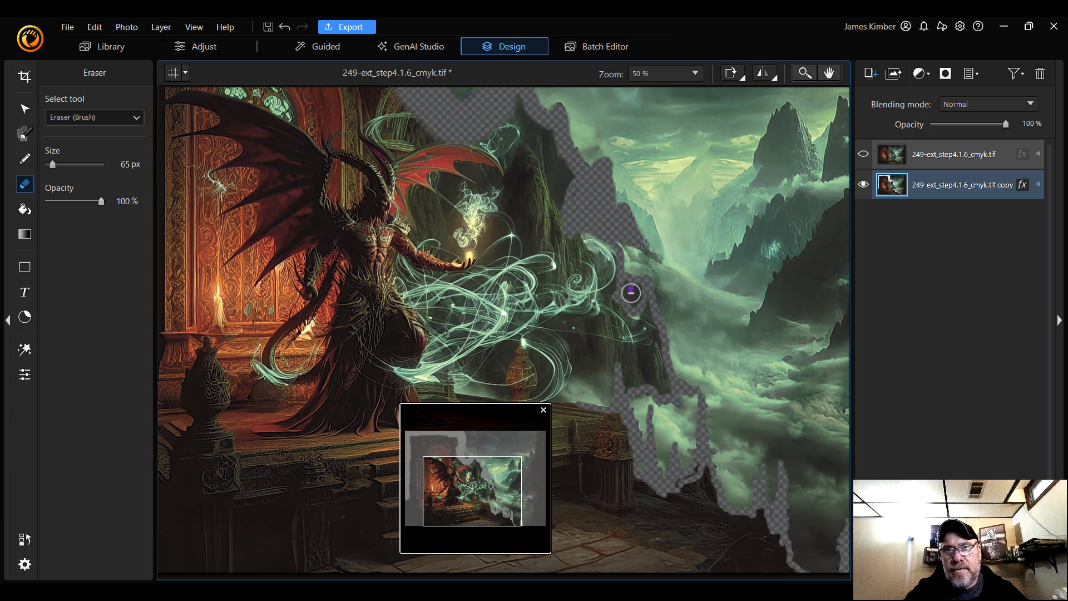
Step: Try erasing the cliff face down to the stone wall with the 65 px eraser, and undo that stroke
mouse_move(632, 293)
left_mouse_down()
mouse_move(669, 388)
mouse_move(620, 387)
mouse_move(644, 349)
mouse_move(637, 367)
mouse_move(620, 368)
mouse_move(643, 318)
mouse_move(629, 324)
mouse_move(620, 359)
mouse_move(622, 307)
mouse_move(610, 383)
left_mouse_up()
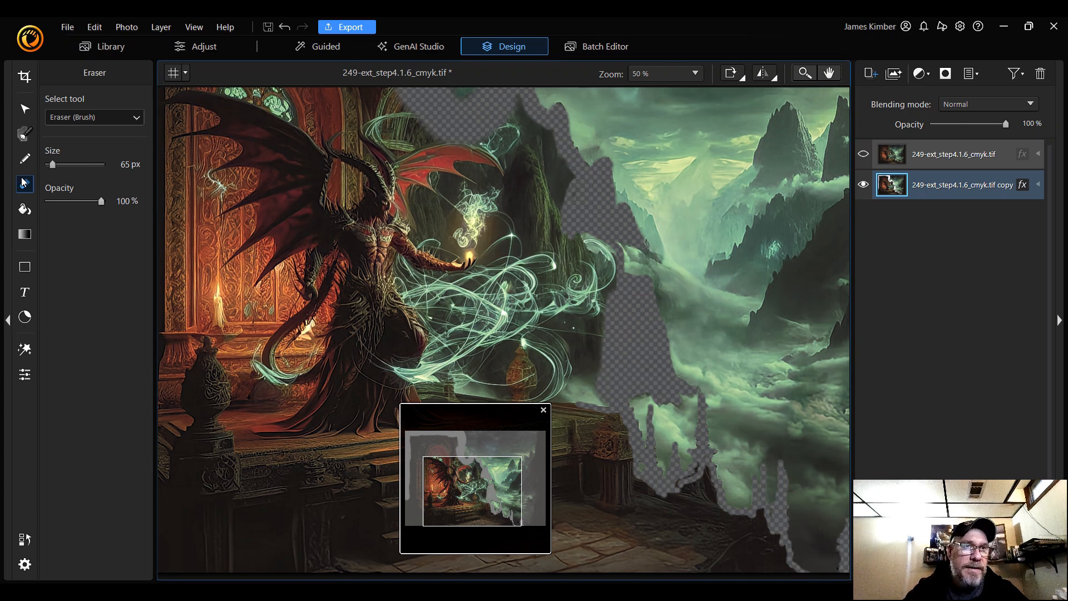
left_click(285, 25)
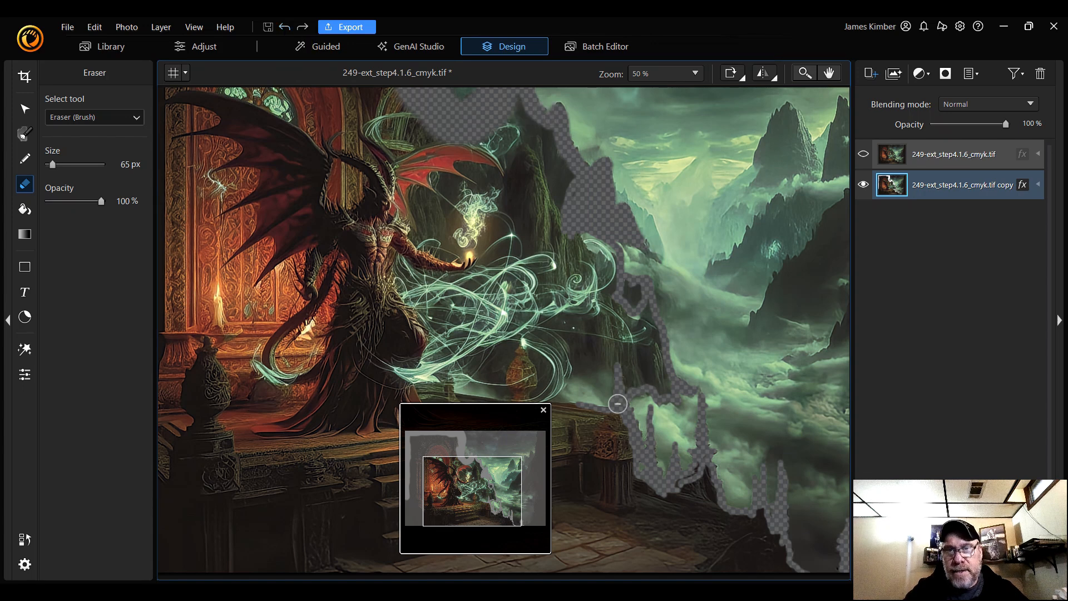
Step: Reduce the eraser to 34 px and 28 px to erase an outline around the misty gap at the cliff's base
key("bracketleft")
key("bracketleft")
key("bracketleft")
key("bracketleft")
key("bracketleft")
key("bracketleft")
key("bracketleft")
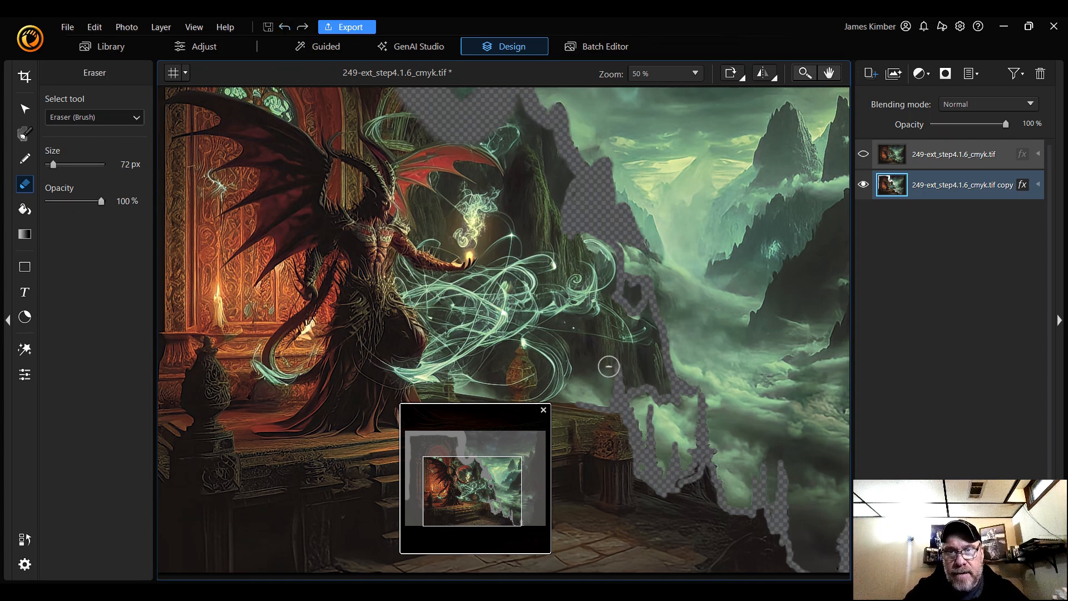
key("bracketleft")
key("bracketleft")
key("bracketleft")
key("bracketleft")
key("bracketleft")
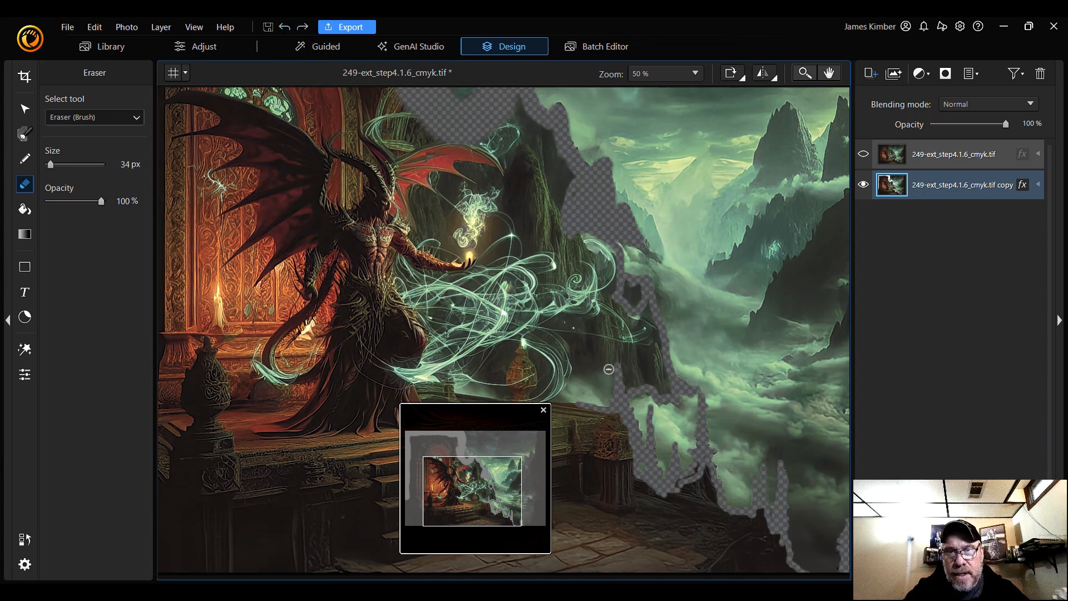
mouse_move(607, 368)
left_mouse_down()
mouse_move(578, 371)
mouse_move(566, 339)
left_mouse_up()
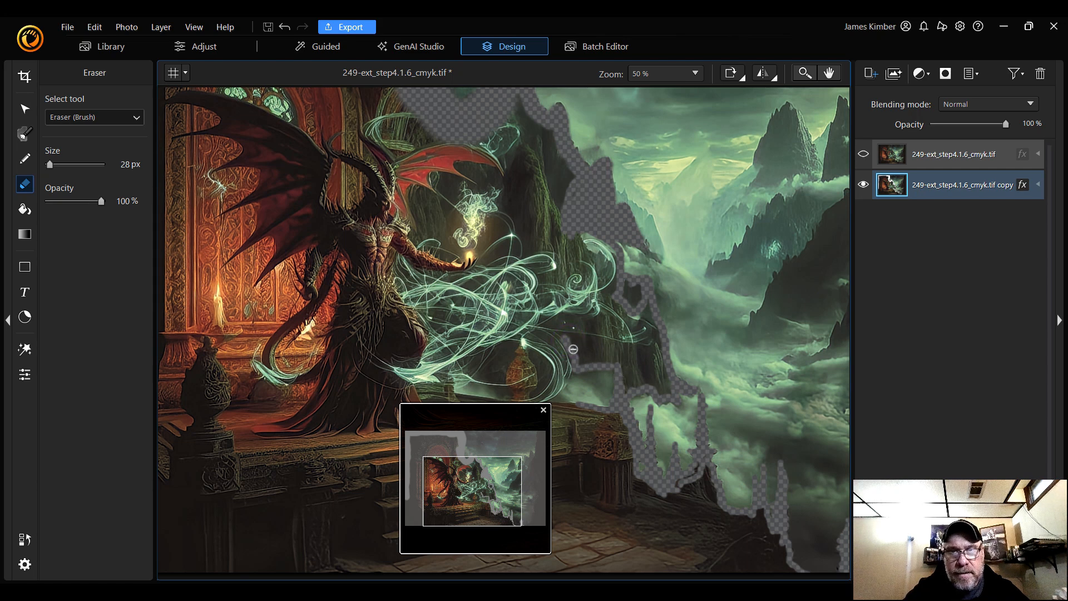
mouse_move(575, 371)
left_mouse_down()
mouse_move(550, 401)
mouse_move(592, 410)
mouse_move(617, 400)
left_mouse_up()
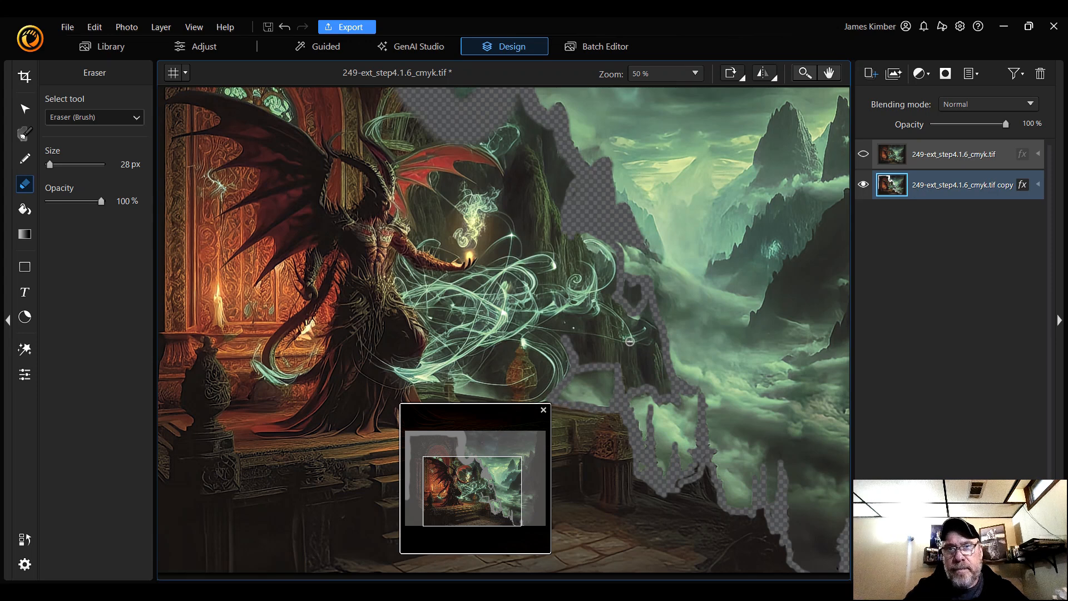
Step: With the eraser at 57 px, erase the cliff face from the spires up to the archway, leaving the misty patch
scroll(629, 341, "up", 10)
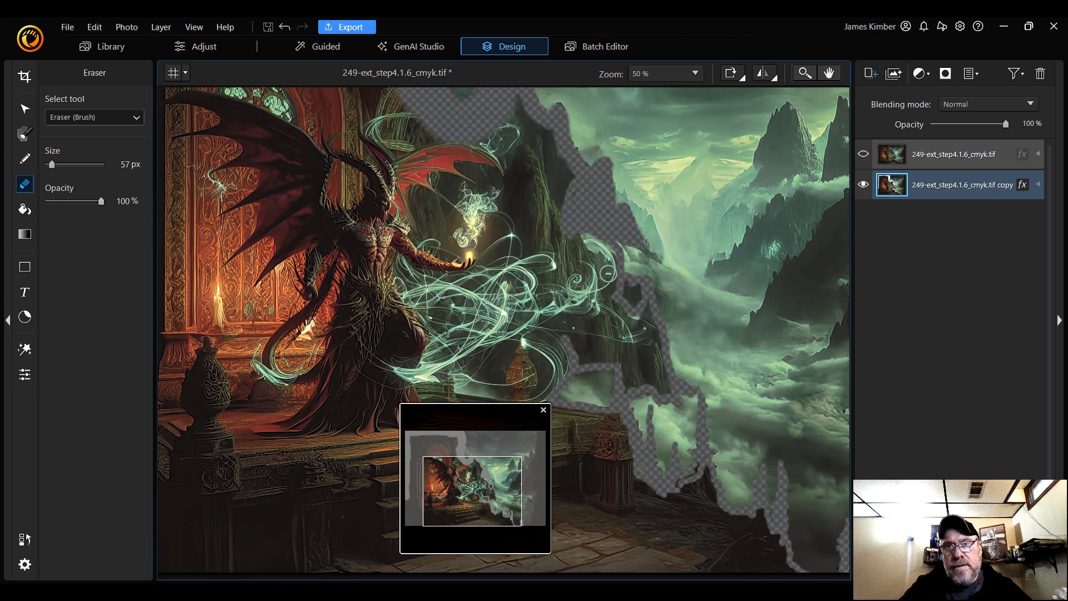
mouse_move(587, 240)
left_mouse_down()
mouse_move(609, 296)
mouse_move(640, 293)
mouse_move(626, 298)
mouse_move(656, 358)
left_mouse_up()
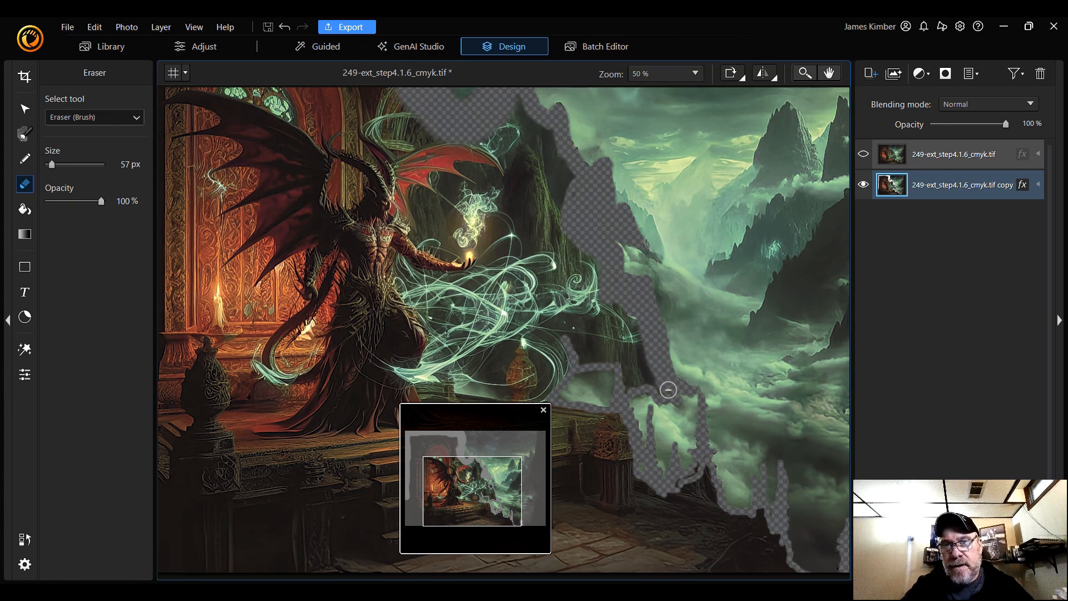
mouse_move(652, 382)
left_mouse_down()
mouse_move(625, 308)
mouse_move(629, 386)
mouse_move(639, 381)
mouse_move(627, 389)
mouse_move(595, 259)
mouse_move(567, 236)
mouse_move(615, 358)
mouse_move(585, 360)
mouse_move(562, 326)
mouse_move(599, 346)
mouse_move(571, 311)
mouse_move(578, 320)
mouse_move(589, 311)
mouse_move(590, 287)
mouse_move(580, 271)
mouse_move(580, 305)
mouse_move(580, 262)
mouse_move(563, 235)
mouse_move(560, 302)
mouse_move(557, 243)
mouse_move(584, 196)
left_mouse_up()
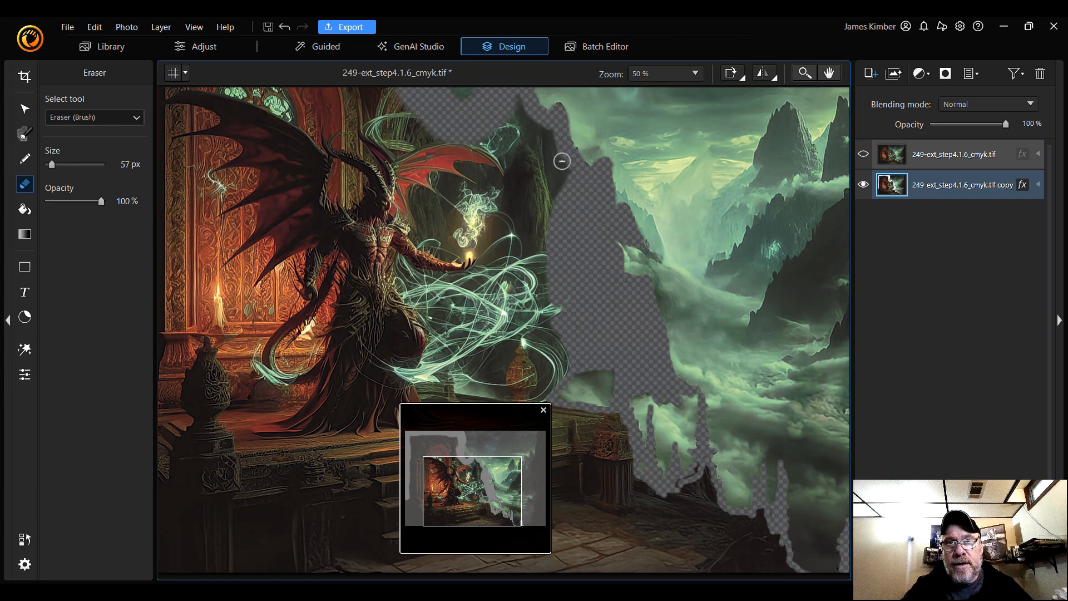
mouse_move(561, 161)
left_mouse_down()
mouse_move(517, 102)
mouse_move(515, 118)
mouse_move(567, 196)
mouse_move(509, 135)
mouse_move(559, 209)
mouse_move(503, 134)
left_mouse_up()
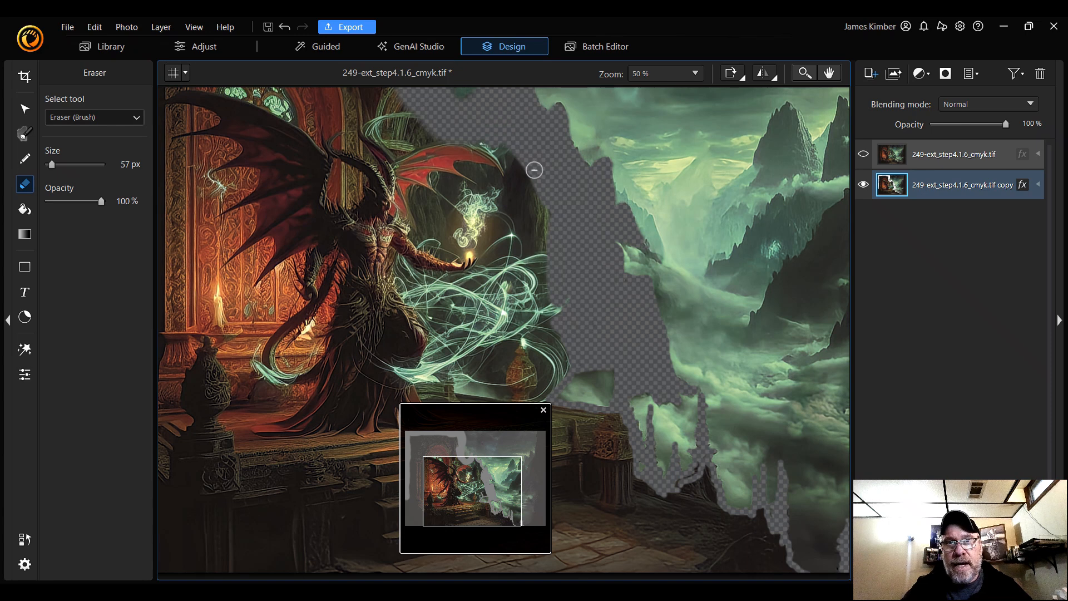
left_click_drag(534, 170, 560, 236)
left_click_drag(574, 316, 624, 365)
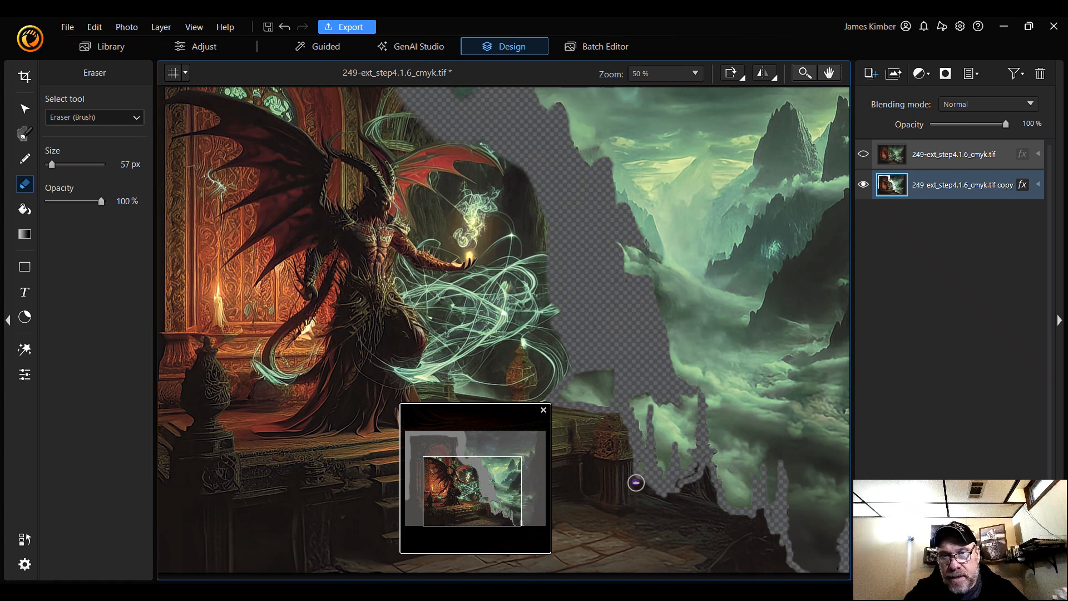
Step: Erase the rocky ledge below the spires at 57 px and the small spire and lower ground beyond at 21 px
mouse_move(636, 482)
left_mouse_down()
mouse_move(679, 504)
mouse_move(702, 468)
mouse_move(715, 500)
mouse_move(700, 489)
mouse_move(704, 508)
mouse_move(677, 511)
mouse_move(750, 530)
mouse_move(764, 514)
mouse_move(788, 571)
left_mouse_up()
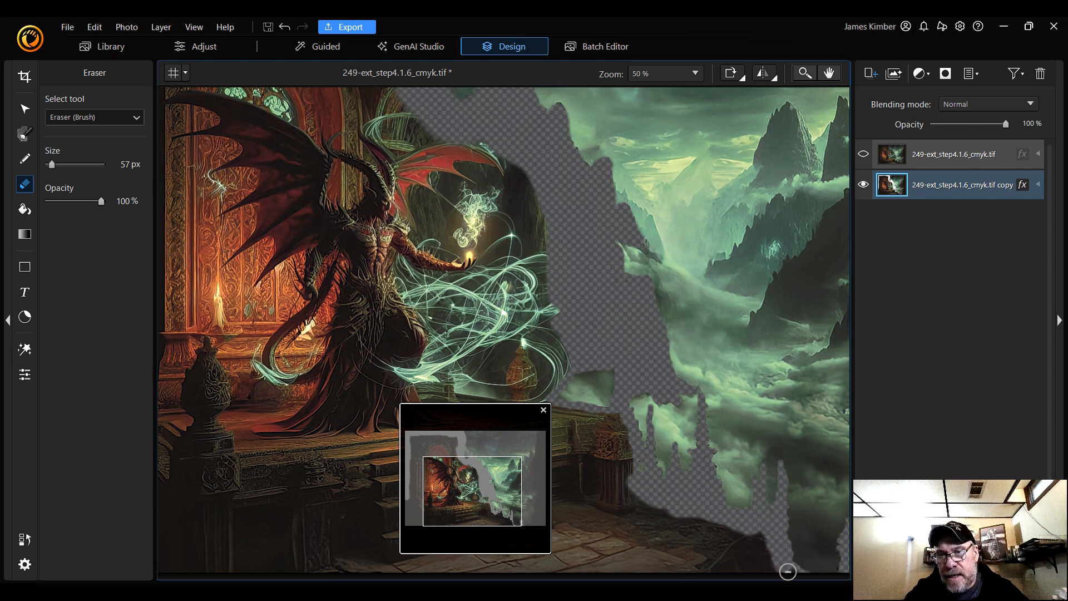
left_click_drag(483, 508, 513, 508)
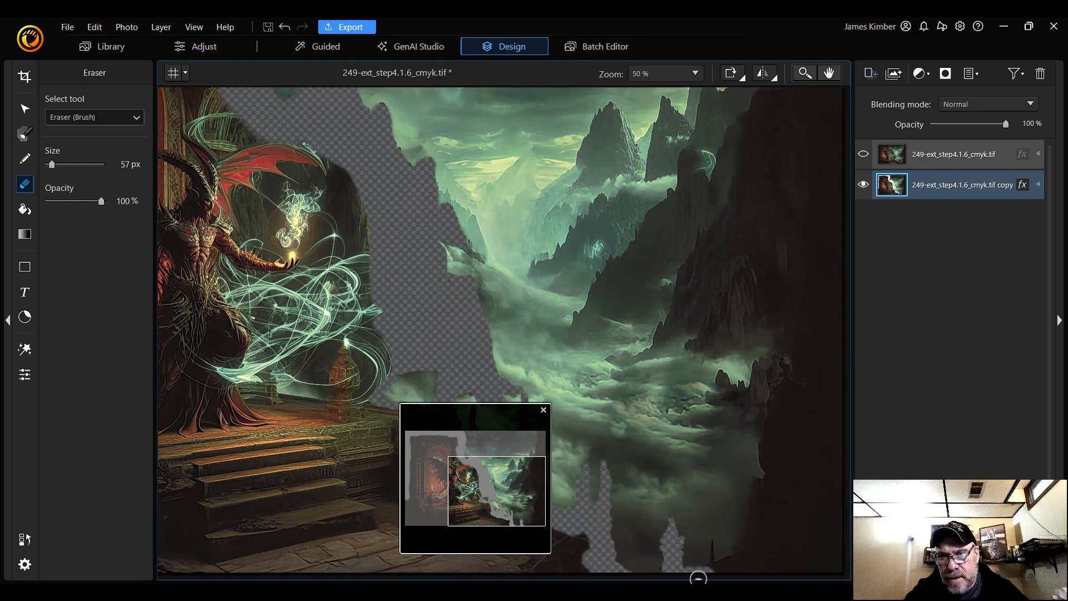
mouse_move(714, 574)
left_mouse_down()
mouse_move(743, 563)
mouse_move(767, 572)
left_mouse_up()
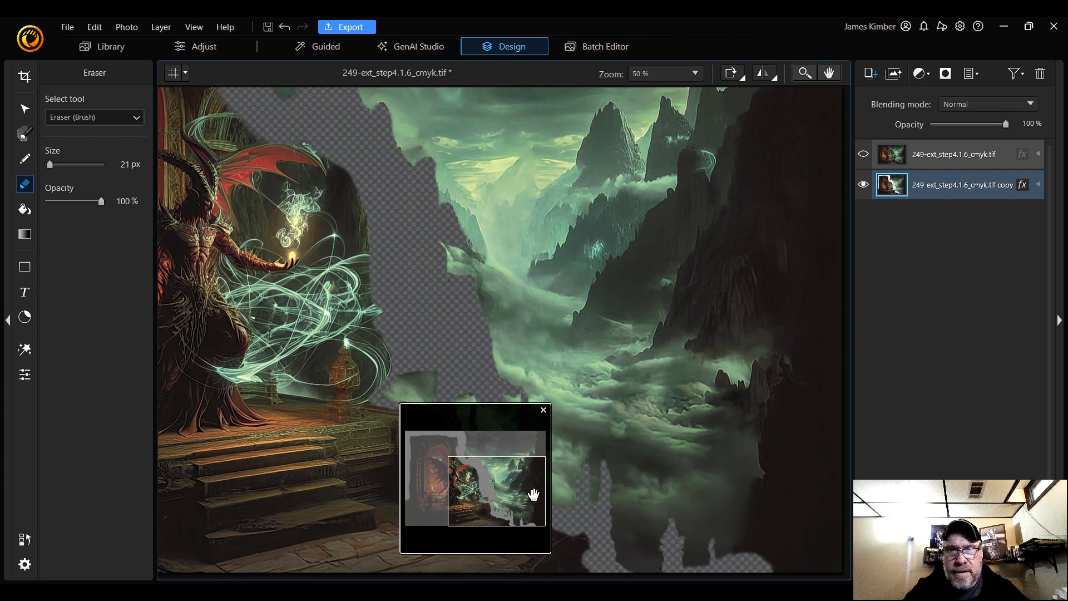
Step: Enlarge the eraser to 102 px, erase the stone pedestal, wall and cliff beside the glowing swirls, and fit the whole image in view
left_click_drag(513, 498, 480, 500)
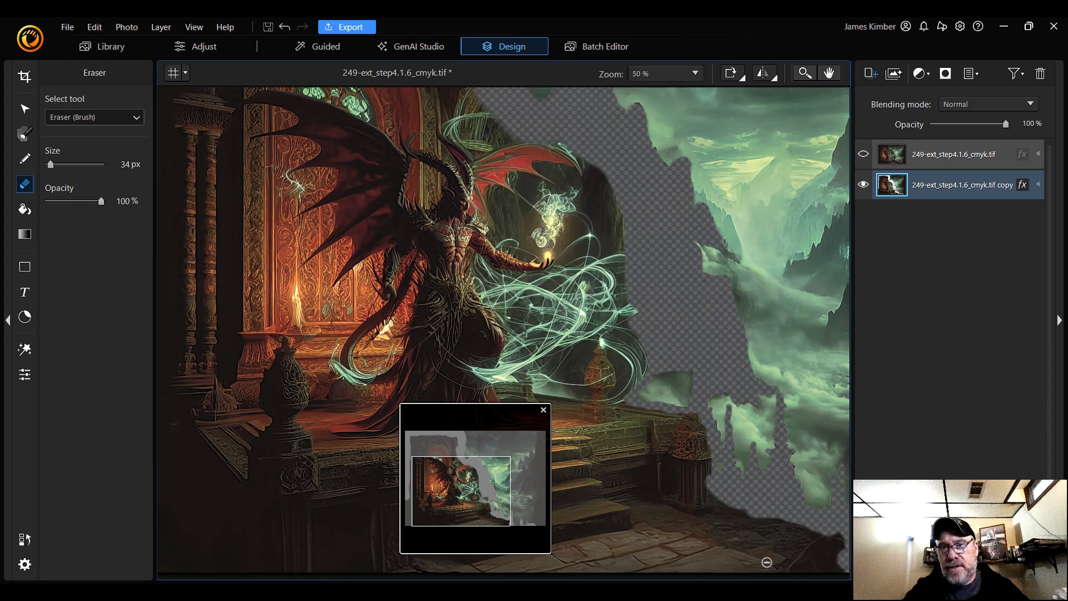
key("bracketright")
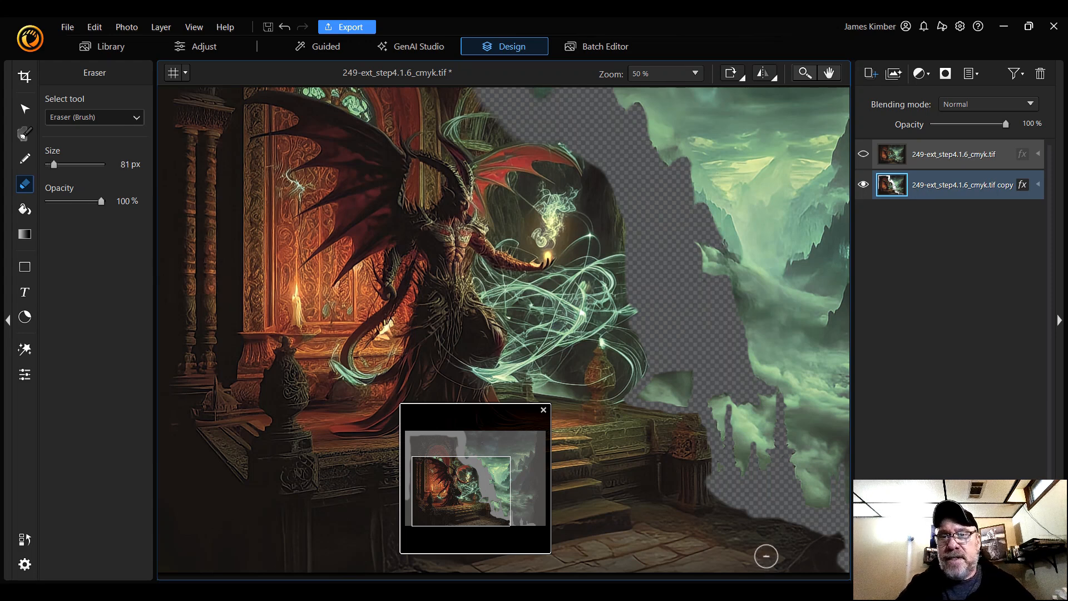
mouse_move(830, 548)
left_mouse_down()
mouse_move(623, 569)
mouse_move(662, 566)
mouse_move(716, 504)
mouse_move(790, 519)
mouse_move(828, 542)
mouse_move(712, 527)
mouse_move(798, 543)
mouse_move(753, 552)
mouse_move(675, 540)
mouse_move(756, 556)
mouse_move(699, 511)
mouse_move(704, 465)
mouse_move(693, 426)
mouse_move(616, 415)
mouse_move(676, 442)
mouse_move(679, 505)
mouse_move(663, 527)
mouse_move(649, 453)
mouse_move(656, 533)
mouse_move(642, 545)
mouse_move(635, 430)
mouse_move(616, 459)
mouse_move(634, 520)
mouse_move(624, 543)
mouse_move(606, 428)
mouse_move(609, 565)
mouse_move(594, 554)
mouse_move(614, 526)
mouse_move(606, 393)
mouse_move(644, 357)
mouse_move(619, 367)
mouse_move(629, 281)
mouse_move(637, 290)
mouse_move(634, 248)
mouse_move(615, 215)
mouse_move(620, 242)
left_mouse_up()
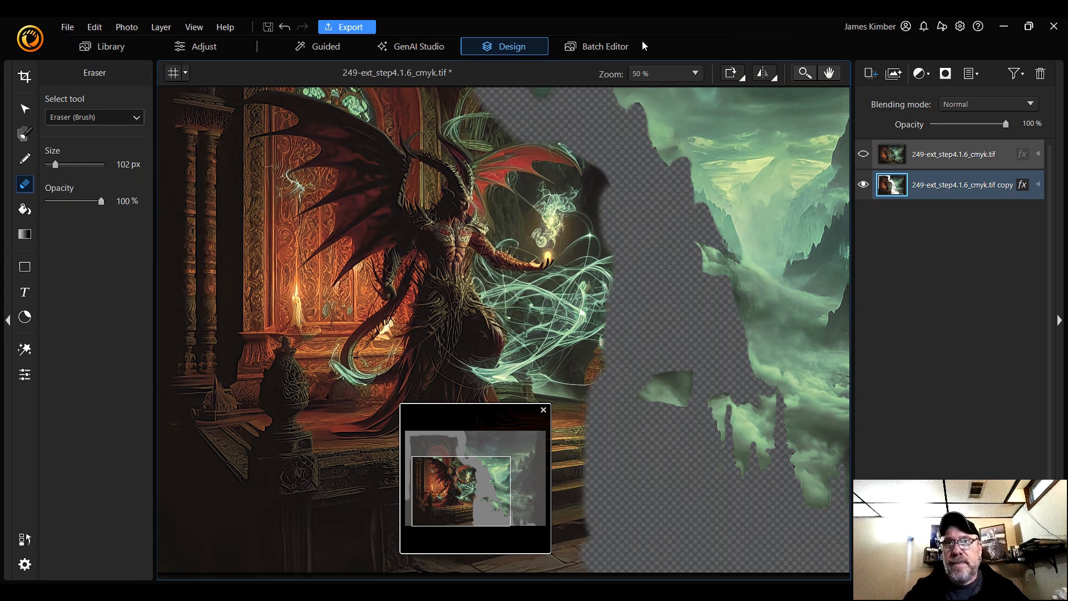
left_click(667, 74)
left_click(673, 99)
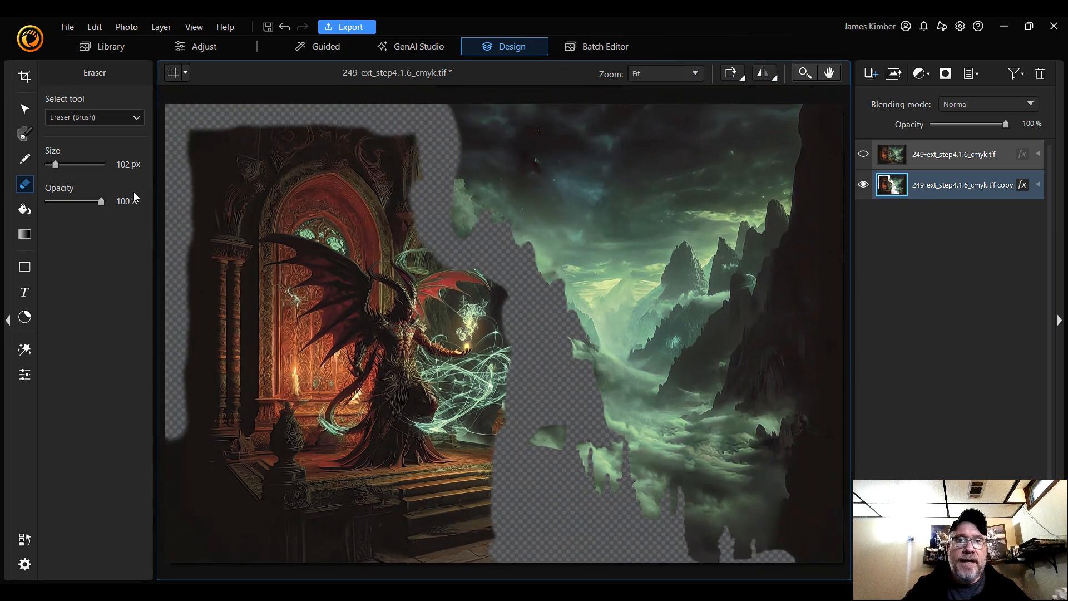
Step: Erase the remaining archway, winged demon and stone steps on the copy layer at 676 px, then set the eraser size to 175 px
scroll(239, 384, "up", 4)
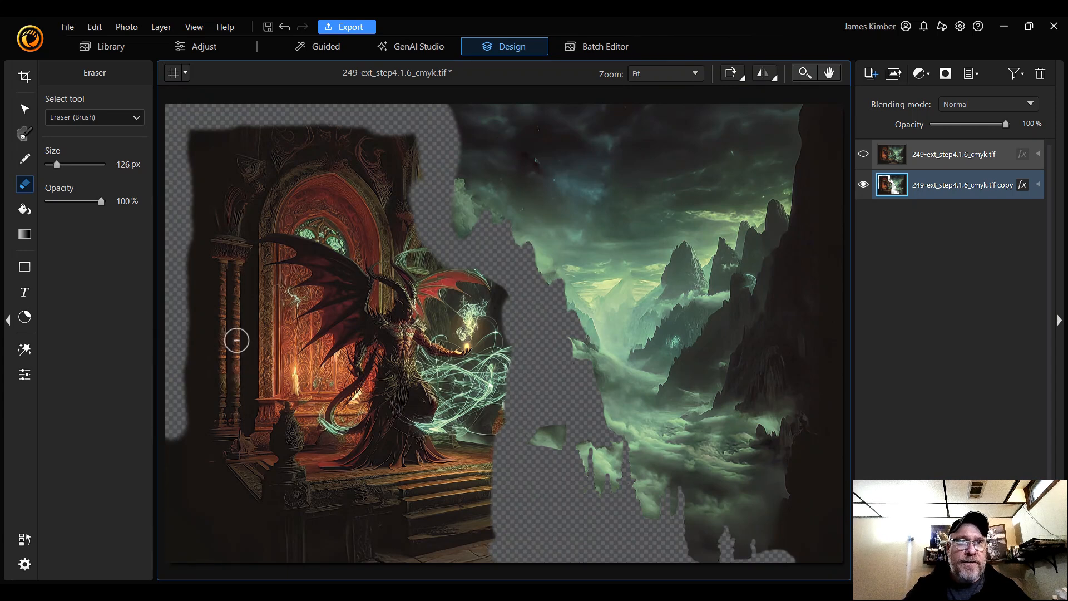
left_click_drag(58, 164, 93, 165)
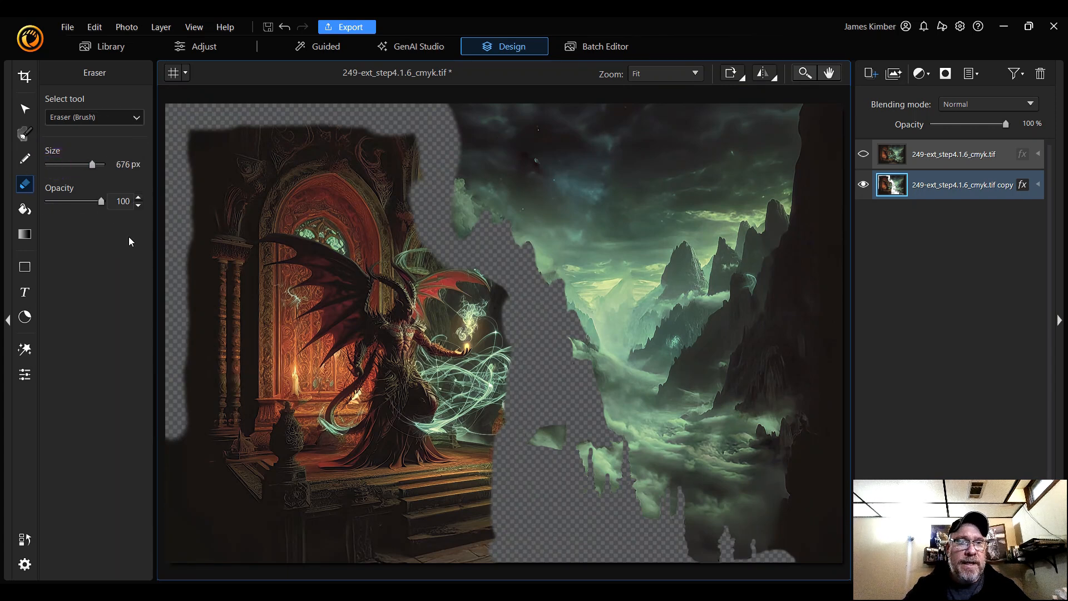
mouse_move(229, 418)
left_mouse_down()
mouse_move(208, 519)
mouse_move(223, 531)
mouse_move(212, 533)
mouse_move(486, 544)
mouse_move(501, 531)
mouse_move(497, 456)
left_mouse_up()
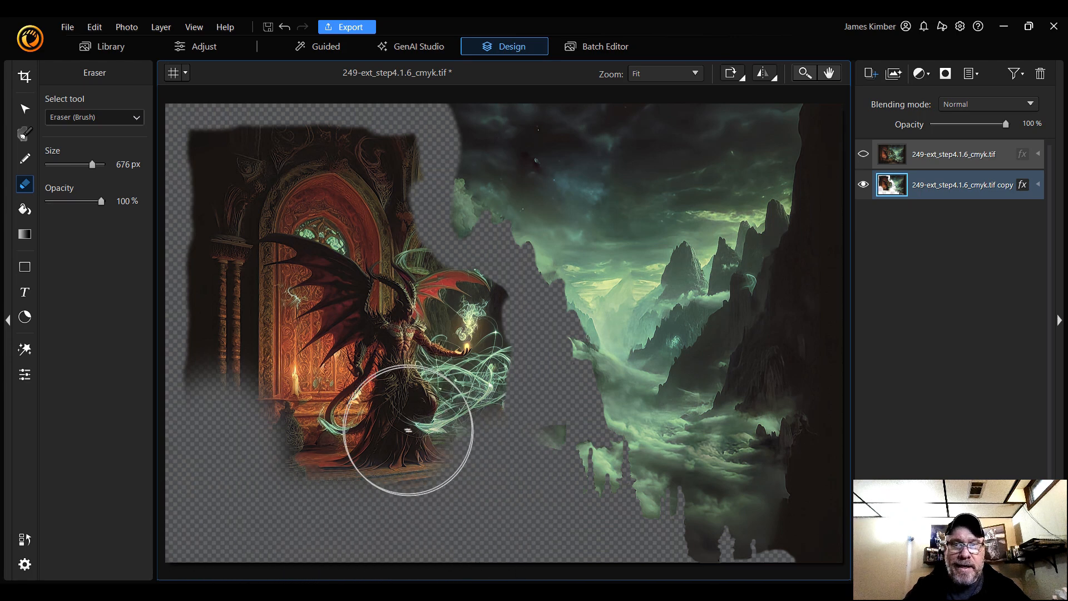
left_click(284, 27)
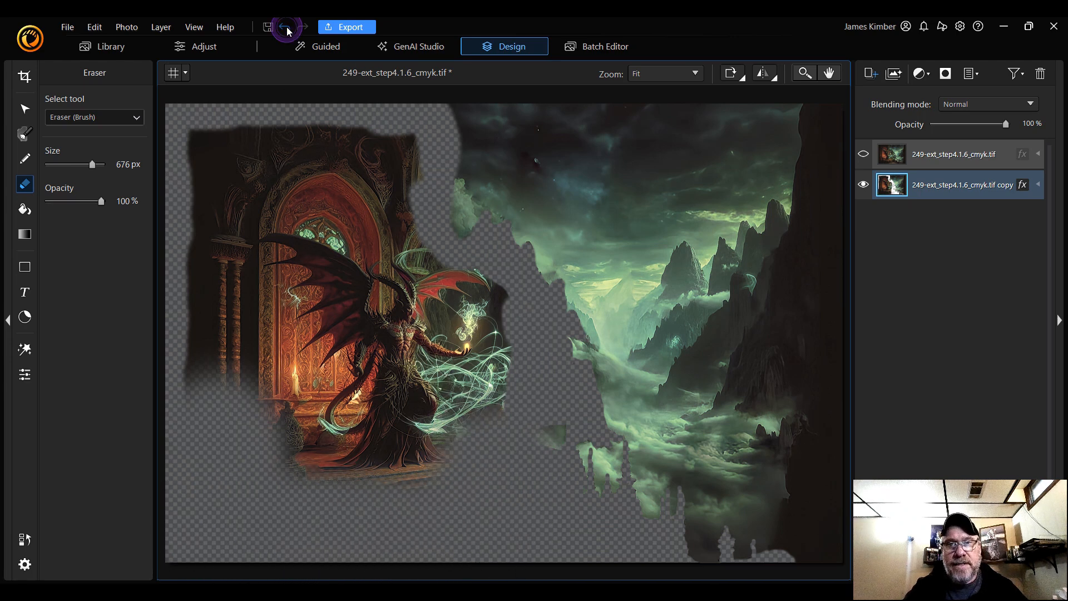
mouse_move(491, 590)
left_mouse_down()
mouse_move(448, 501)
mouse_move(443, 405)
mouse_move(462, 343)
mouse_move(448, 309)
mouse_move(460, 349)
mouse_move(443, 415)
mouse_move(419, 314)
mouse_move(382, 236)
mouse_move(372, 160)
mouse_move(210, 170)
mouse_move(214, 365)
mouse_move(201, 539)
mouse_move(312, 553)
mouse_move(387, 532)
mouse_move(305, 453)
mouse_move(295, 400)
mouse_move(362, 338)
mouse_move(328, 270)
mouse_move(346, 303)
mouse_move(270, 479)
mouse_move(397, 520)
mouse_move(393, 477)
left_mouse_up()
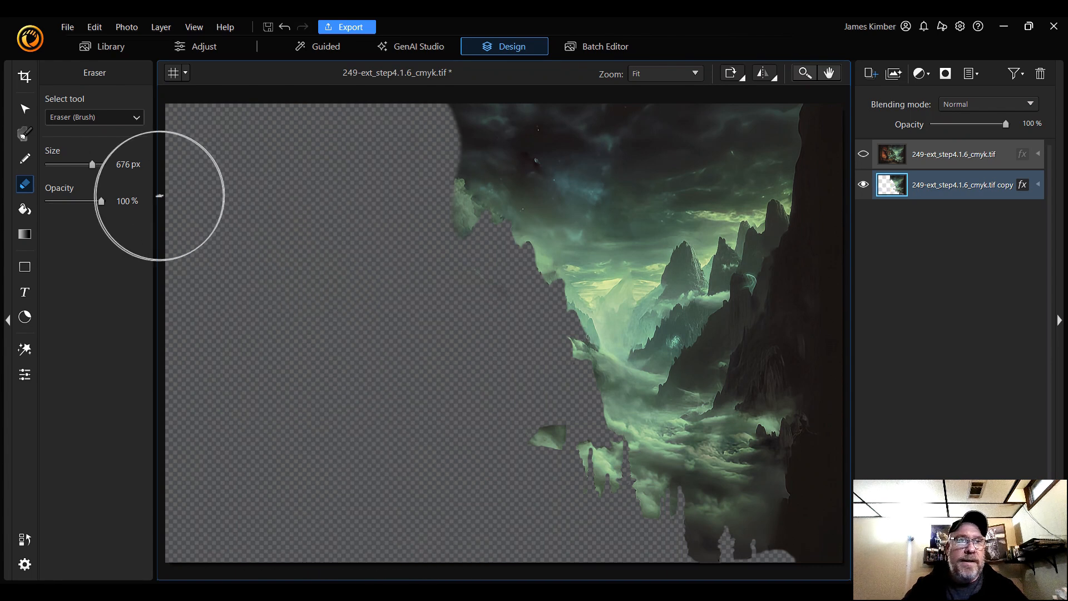
left_click_drag(94, 165, 63, 166)
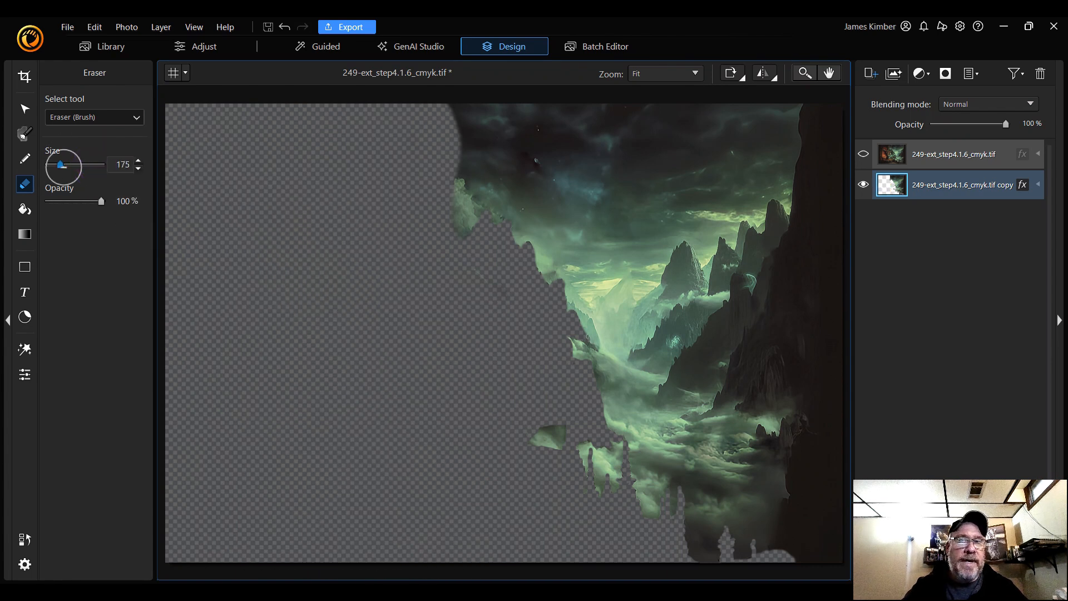
Step: Toggle the original image layer to compare it with the erased copy, leave it visible, and make it the active layer
left_click(867, 156)
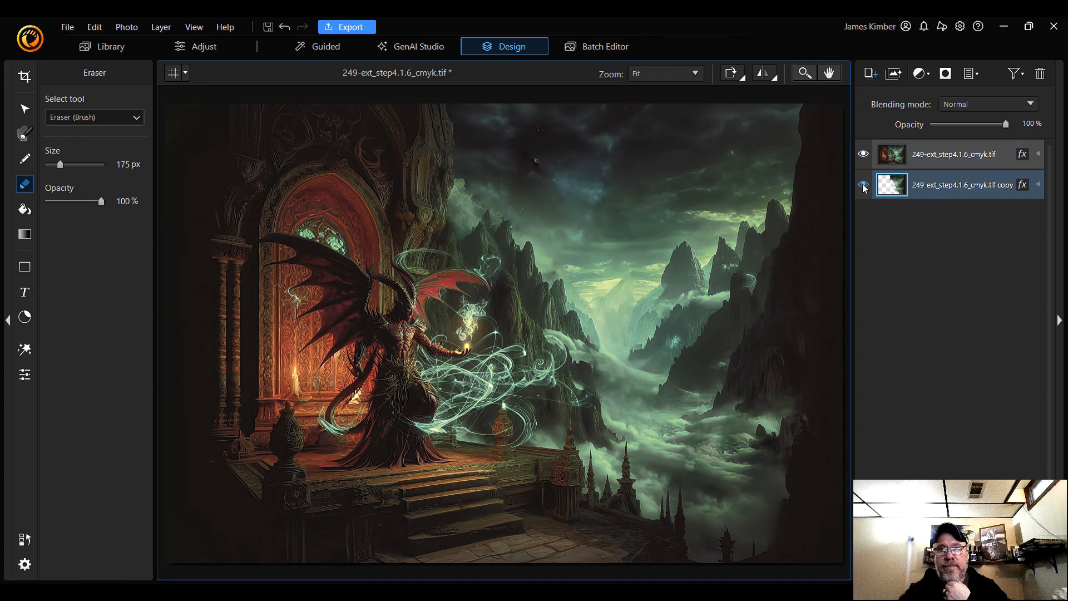
left_click(865, 156)
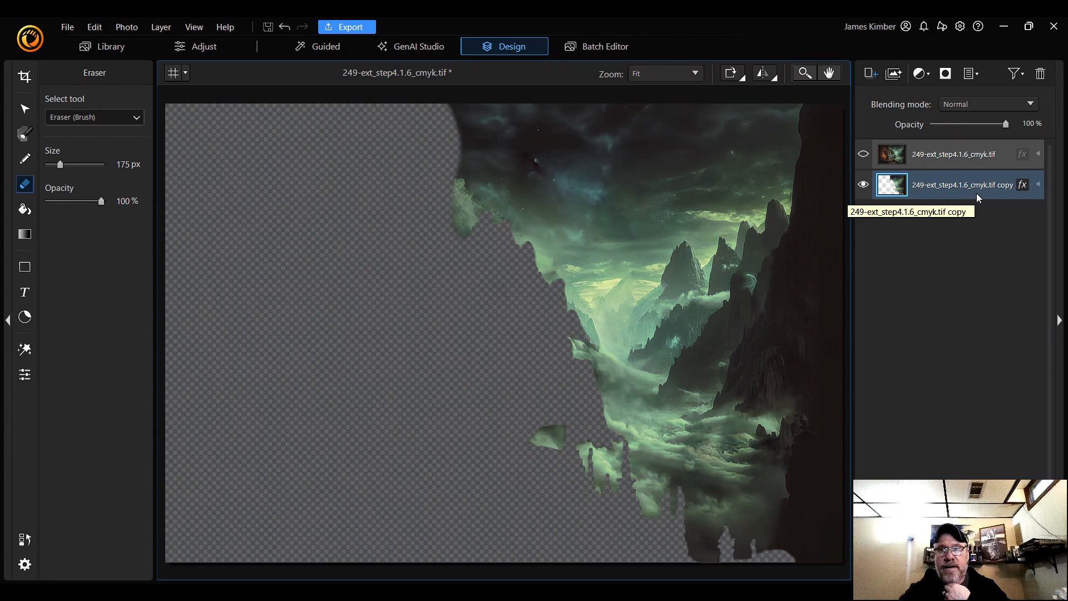
left_click(864, 156)
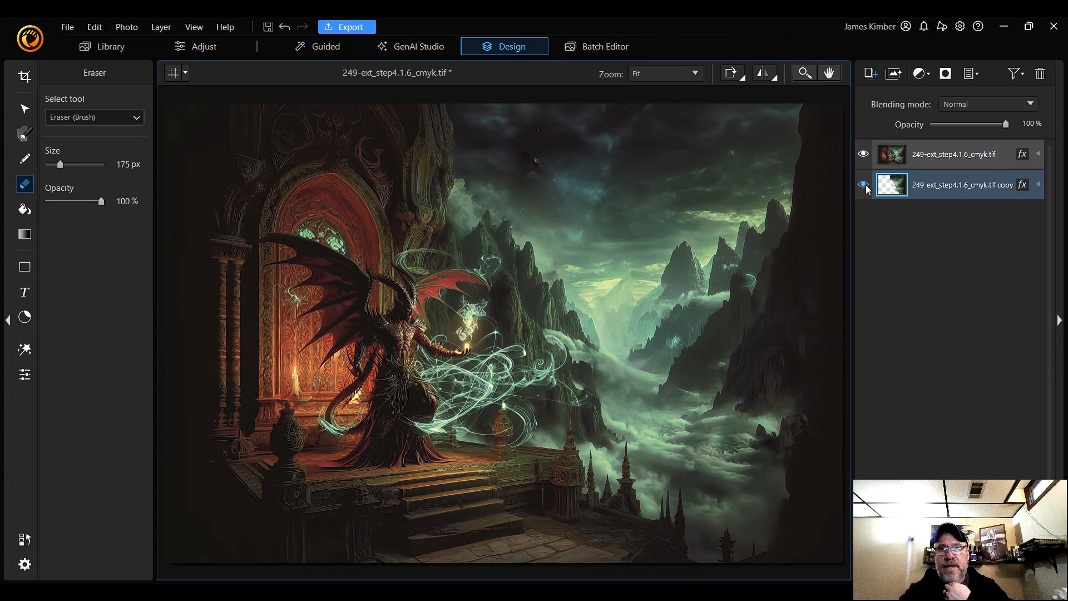
left_click(894, 157)
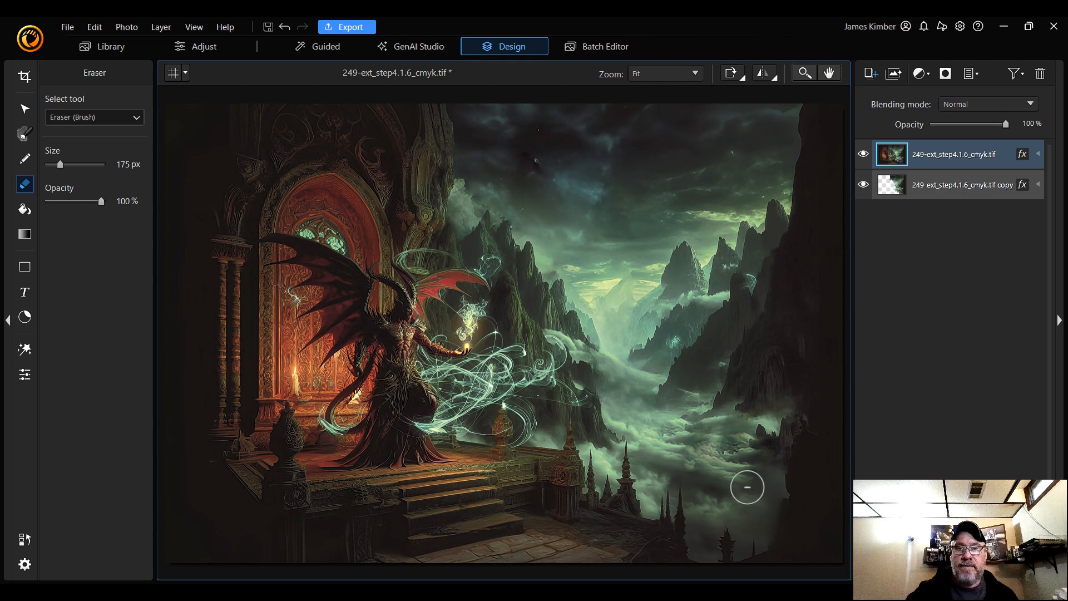
mouse_move(605, 592)
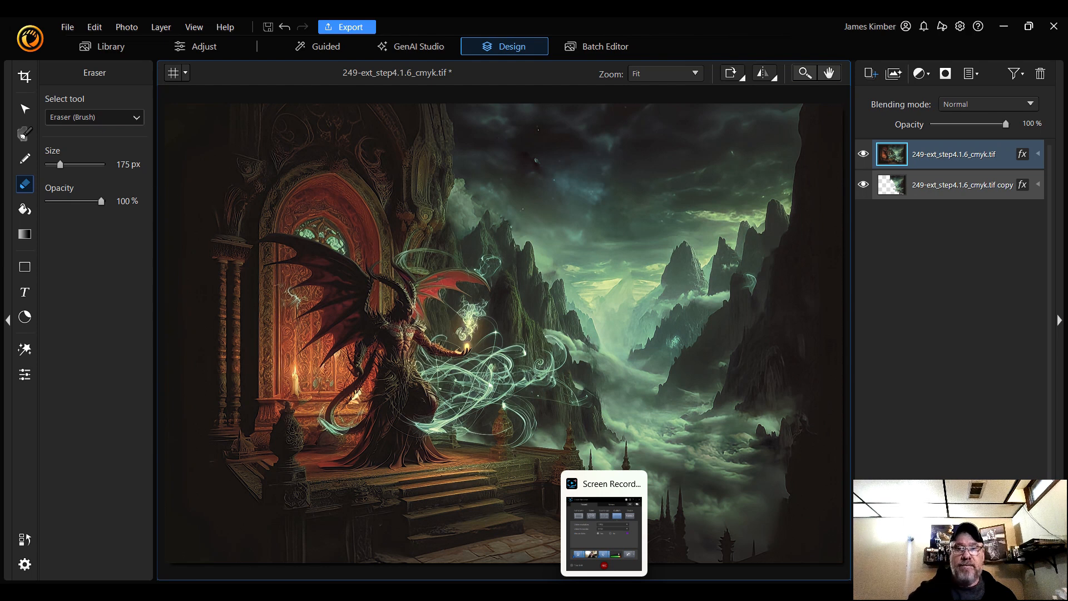
left_click(605, 592)
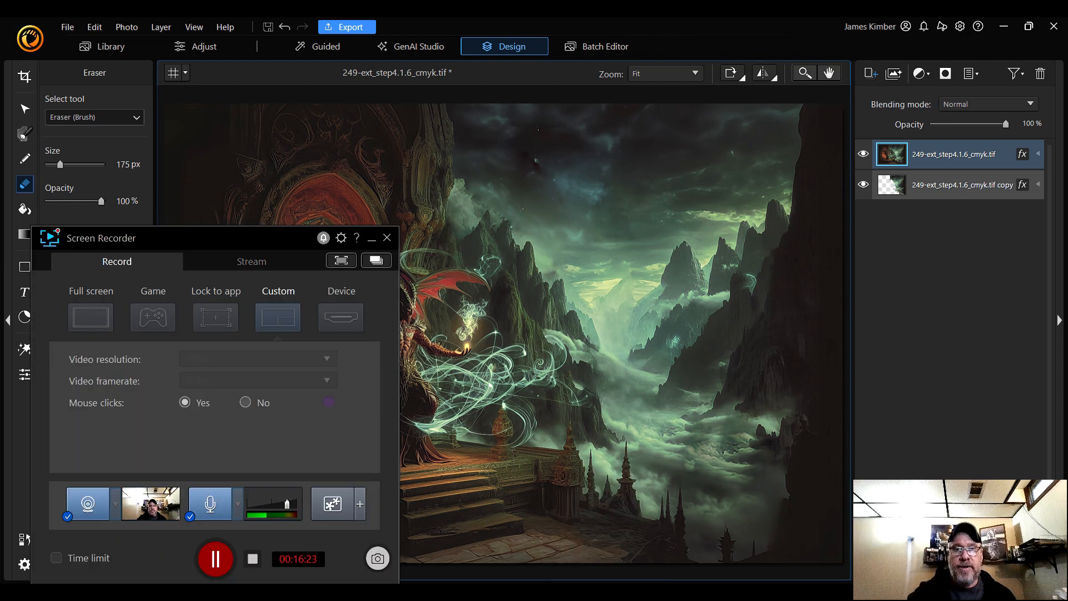